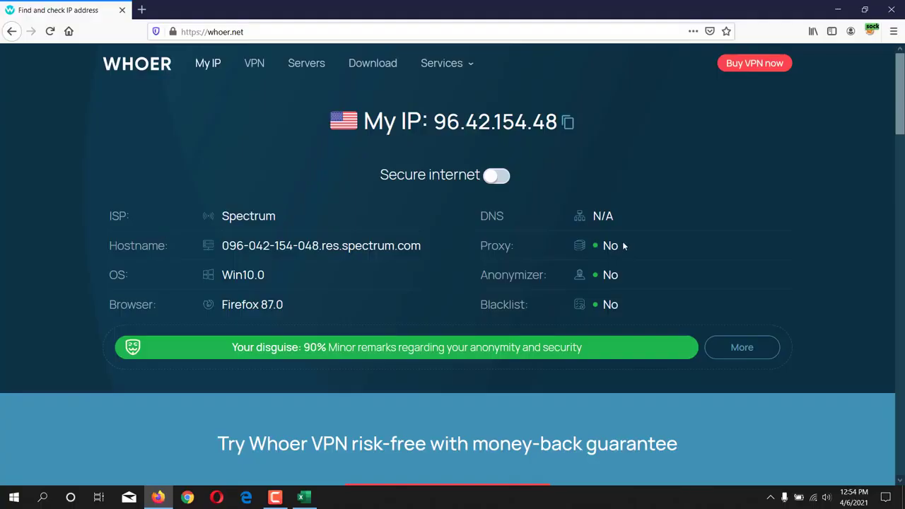
Step: Highlight the Spectrum ISP in the Whoer.net IP results, then open a new browser tab
left_click_drag(224, 216, 281, 211)
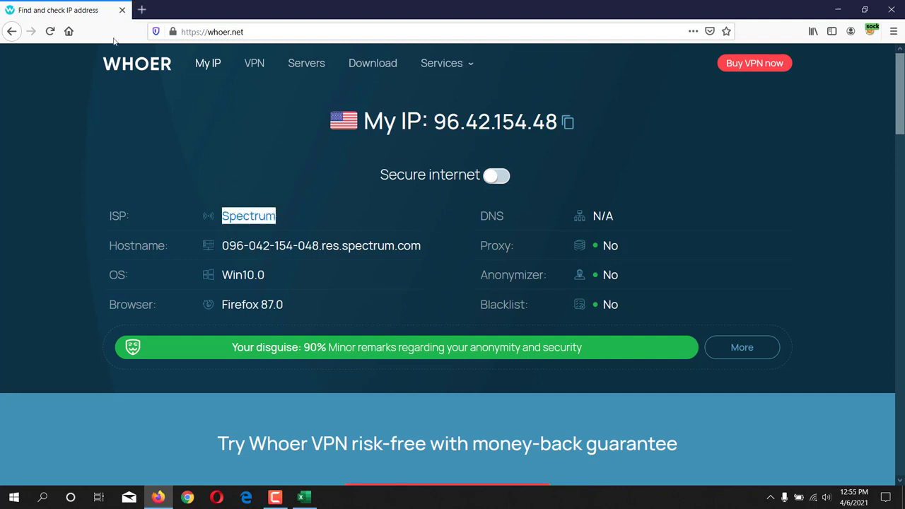
left_click(141, 11)
Step: Load paypal.com and start the Sign Up flow
type("paypal.com/")
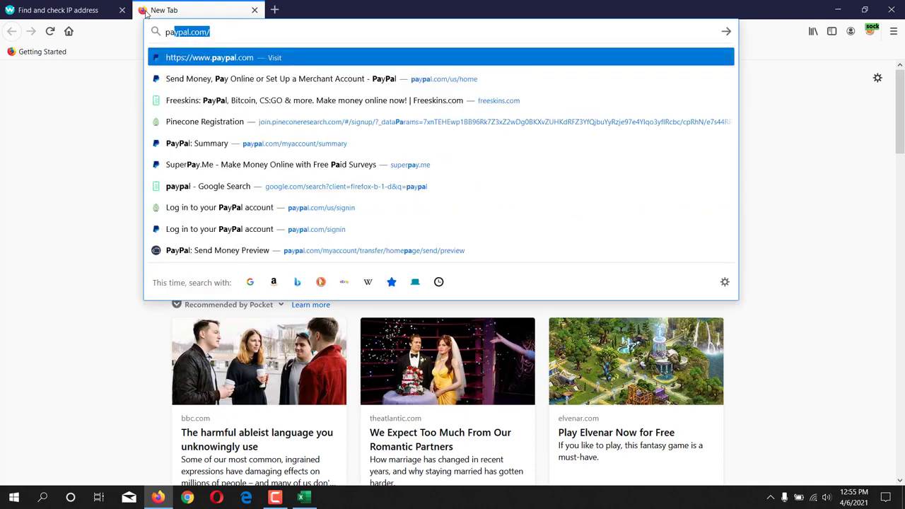
key("Return")
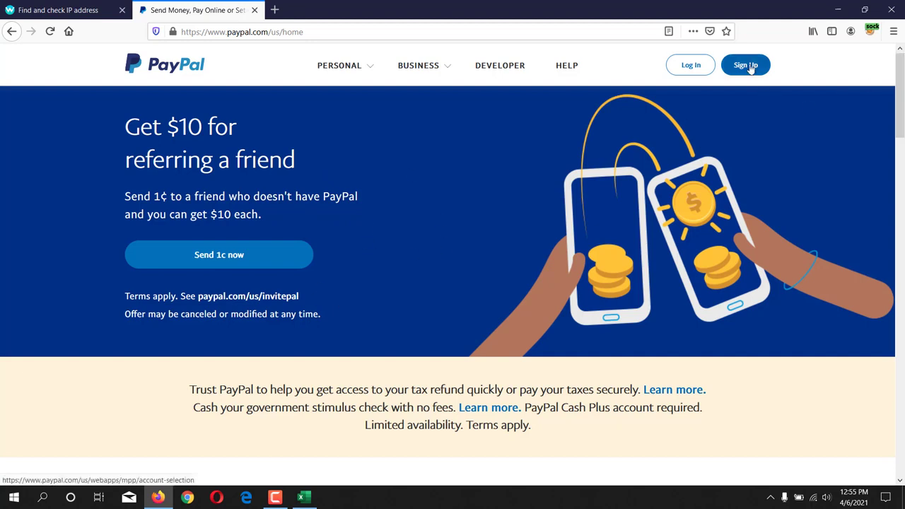
left_click(747, 65)
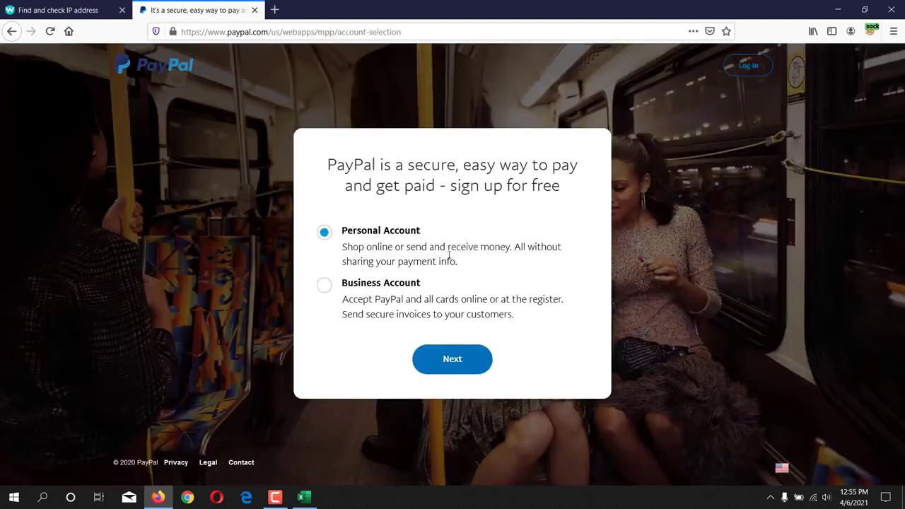
Step: Compare the Personal and Business account options and continue with Personal Account
left_click_drag(352, 232, 422, 230)
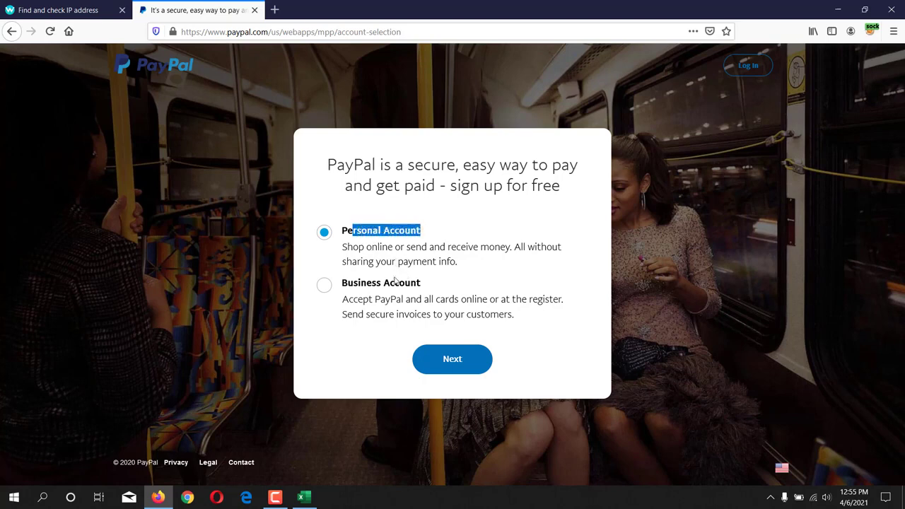
left_click_drag(361, 283, 420, 286)
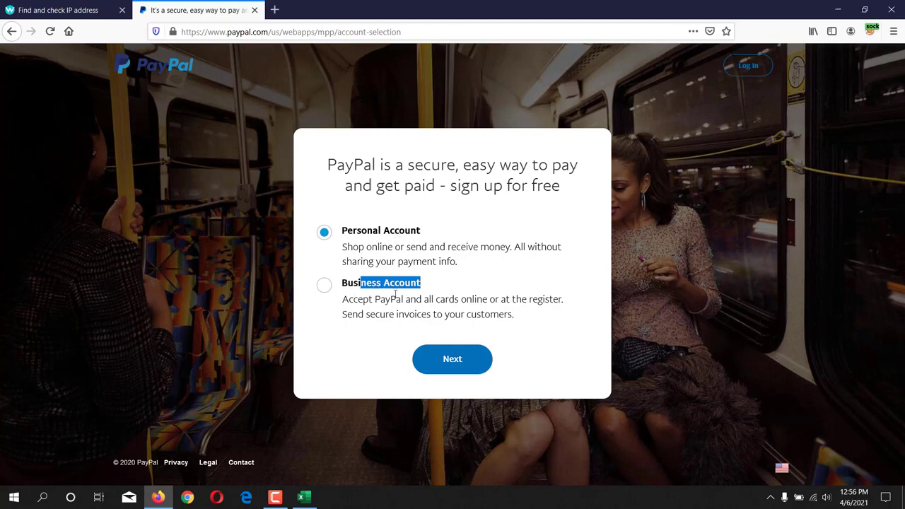
left_click(352, 283, "shift")
left_click_drag(347, 234, 423, 237)
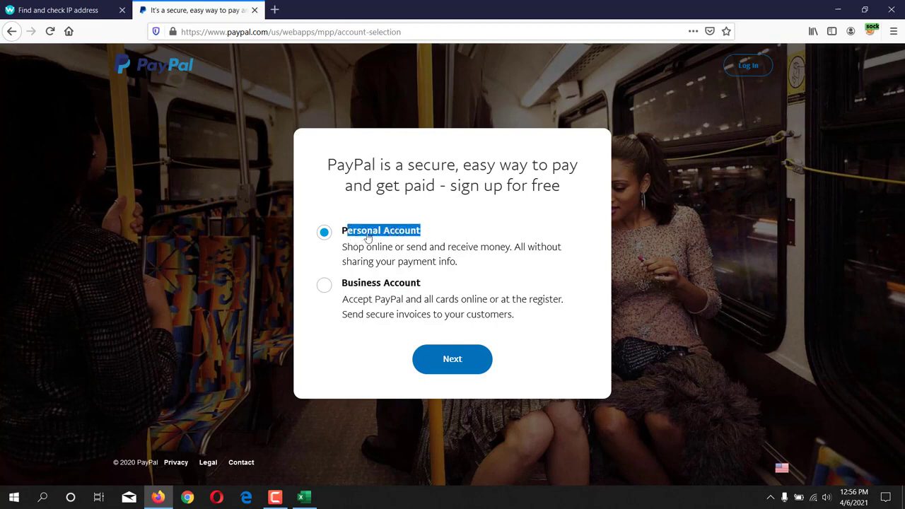
left_click(453, 362)
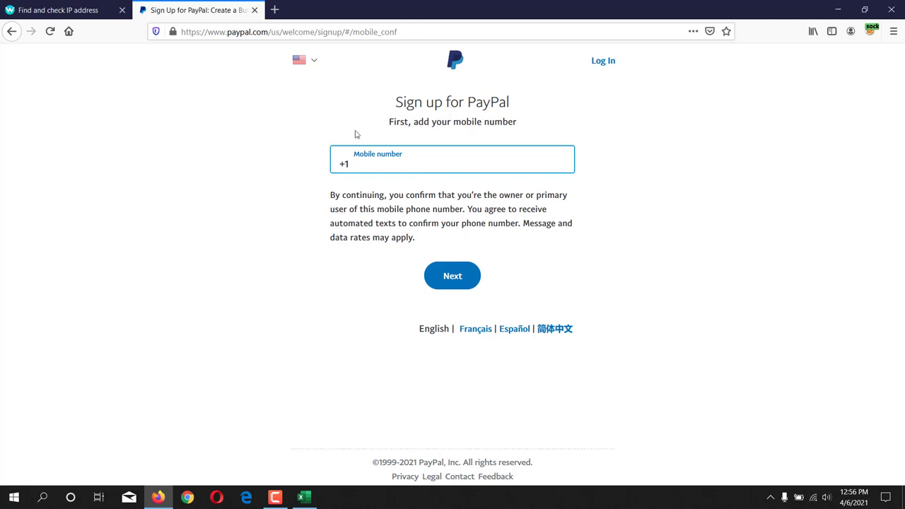
Step: In a new tab, search 'google voice' and open the Google Voice website
left_click(275, 9)
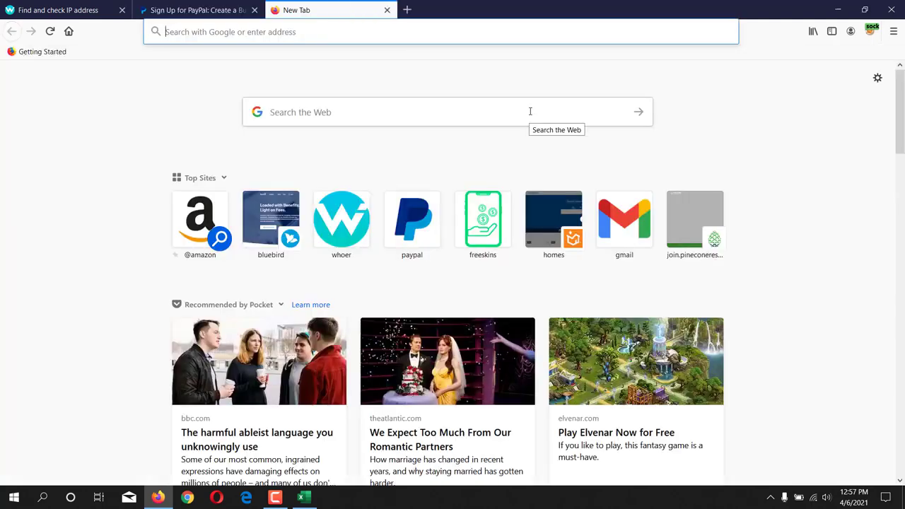
type("google voice")
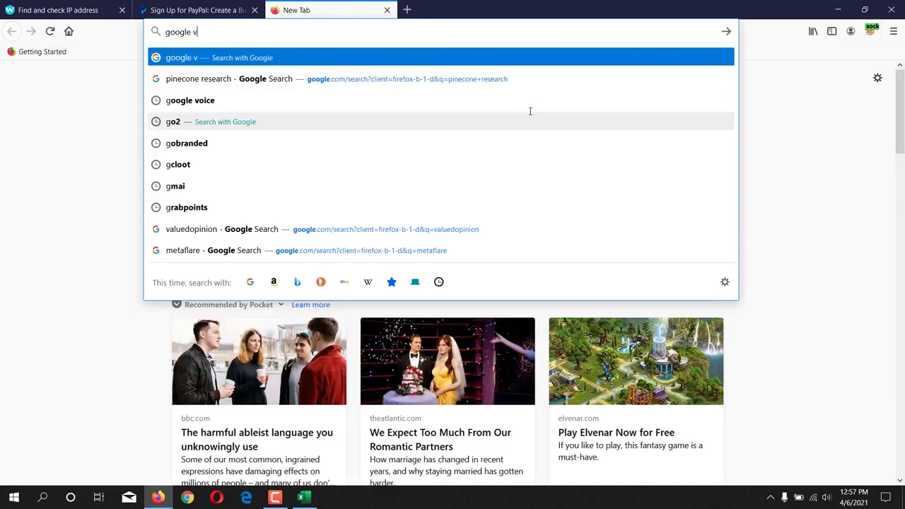
key("Return")
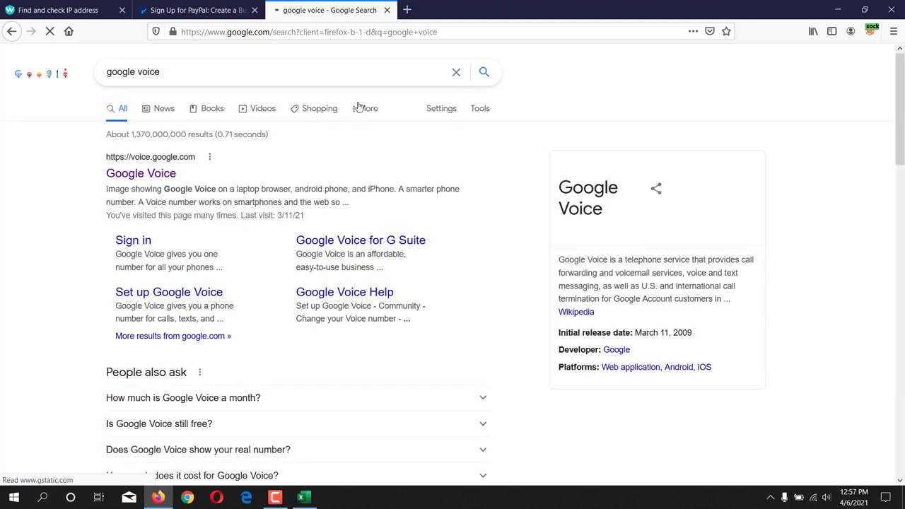
left_click(144, 181)
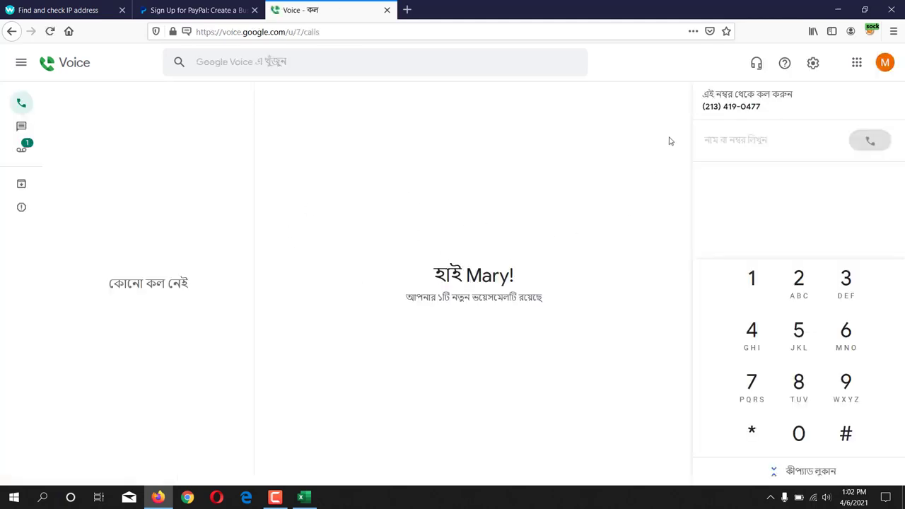
Step: Copy the Google Voice phone number and return to the PayPal tab
left_click_drag(703, 106, 763, 107)
right_click(761, 108)
left_click(767, 115)
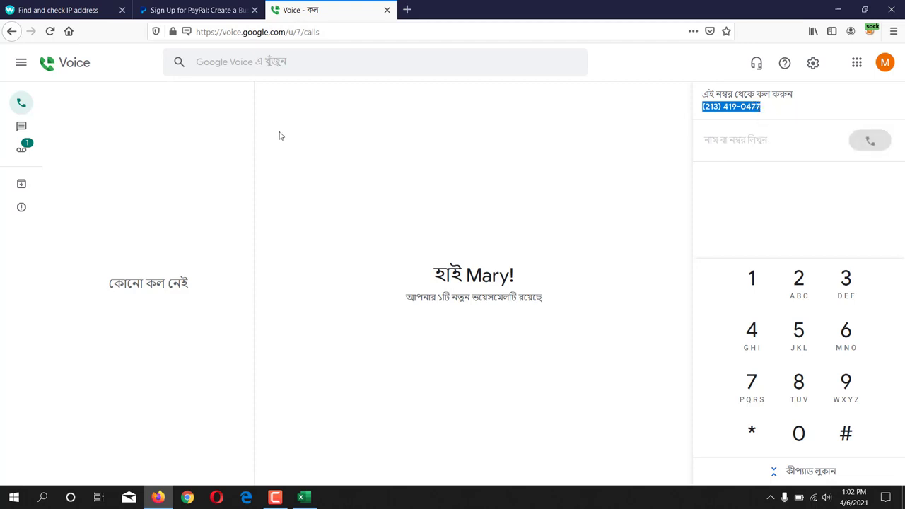
left_click(176, 10)
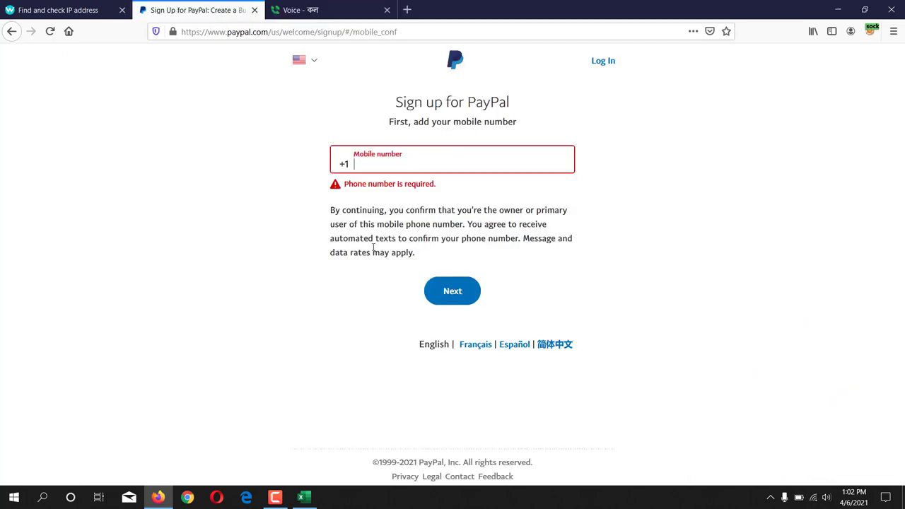
Step: Paste the Google Voice number as PayPal's mobile number and submit it
left_click(388, 168)
key("ctrl+v")
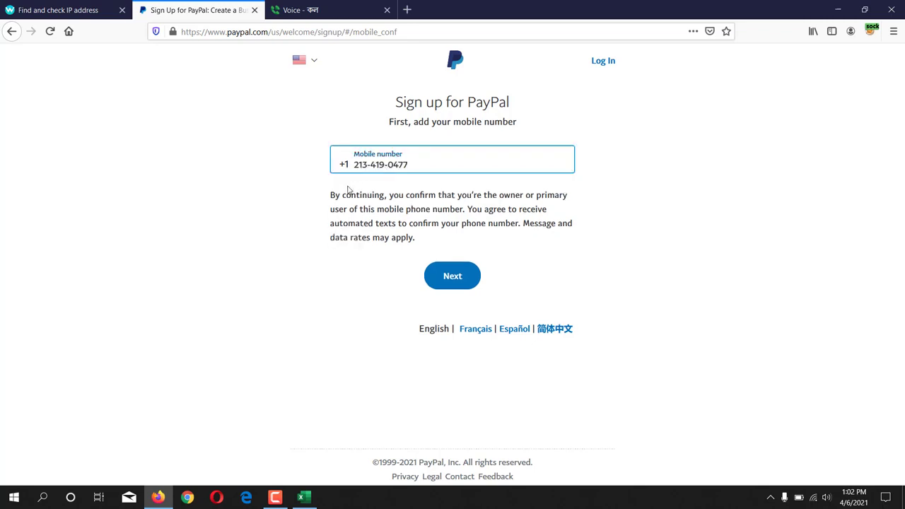
left_click(456, 276)
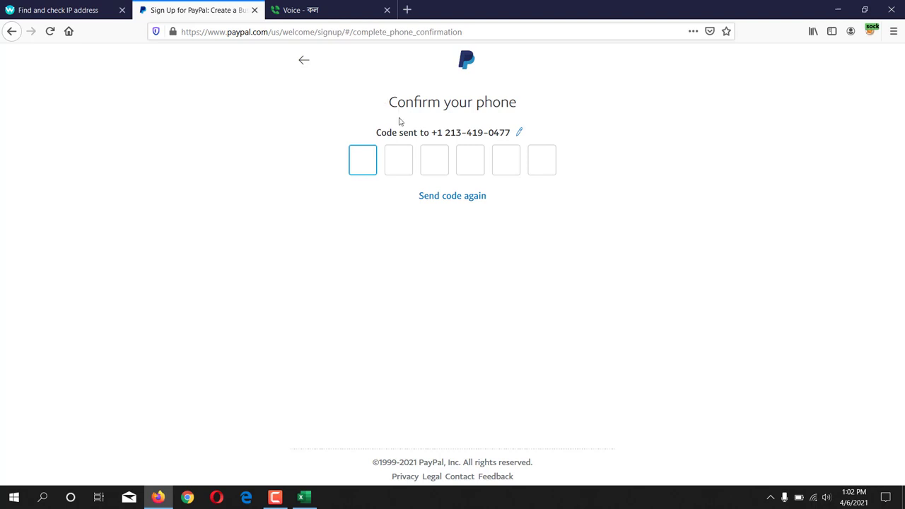
Step: Copy the security code from PayPal's text in Google Voice Messages and paste it into PayPal
left_click(316, 10)
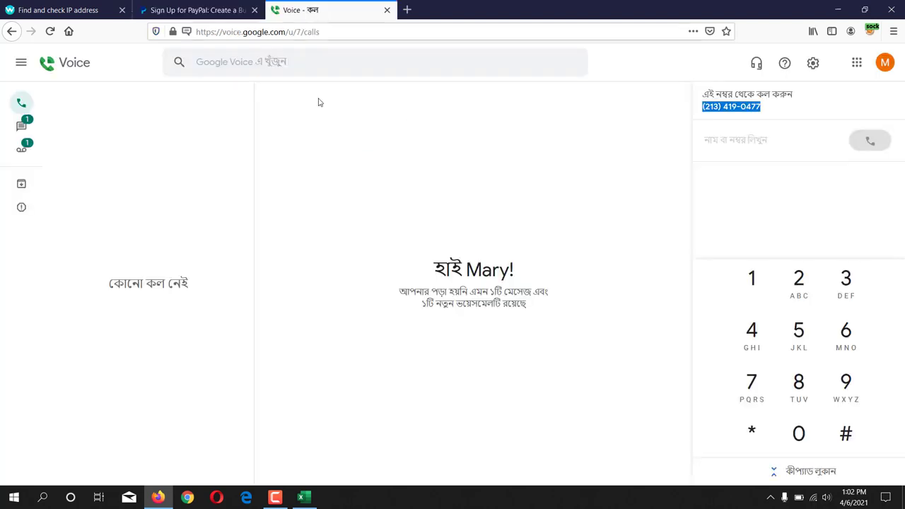
left_click(21, 126)
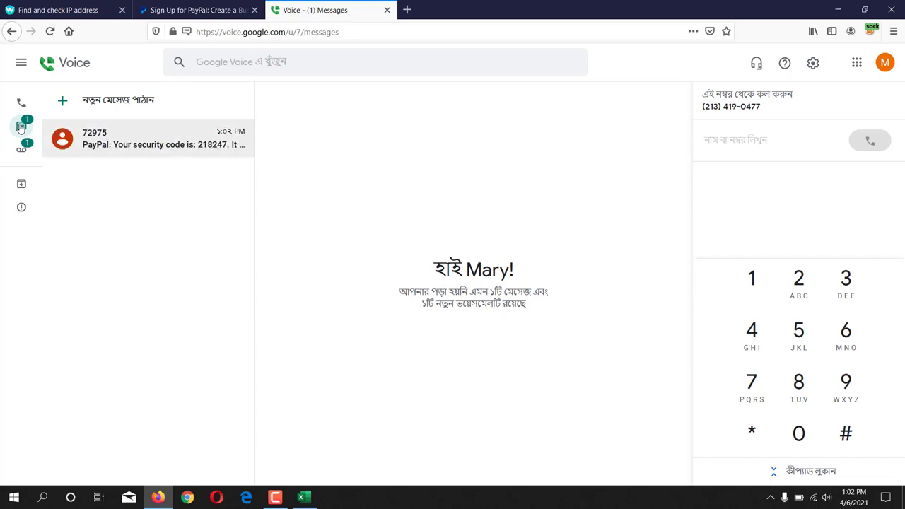
left_click(138, 141)
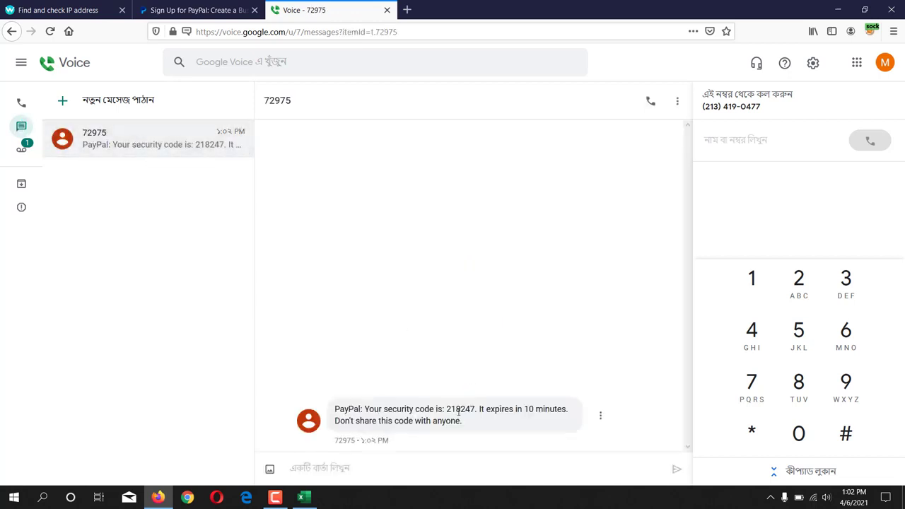
double_click(460, 409)
right_click(461, 409)
left_click(485, 415)
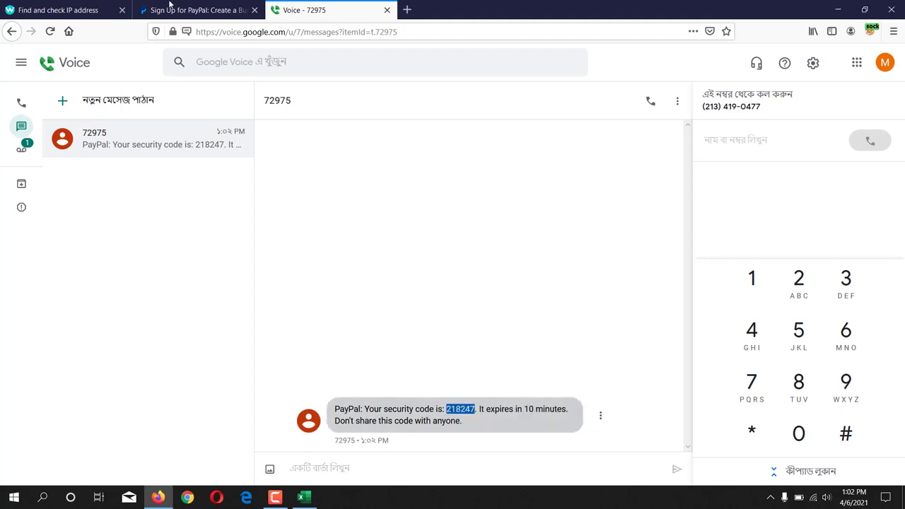
left_click(193, 10)
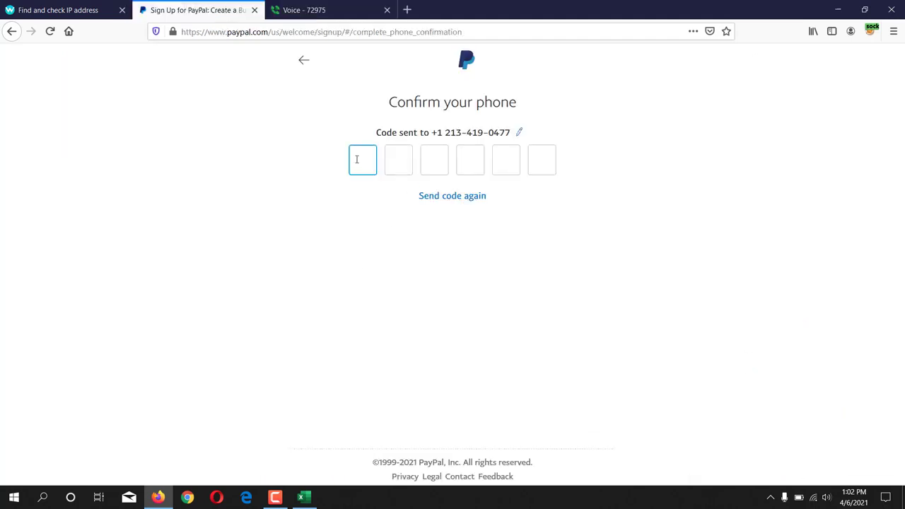
key("ctrl+v")
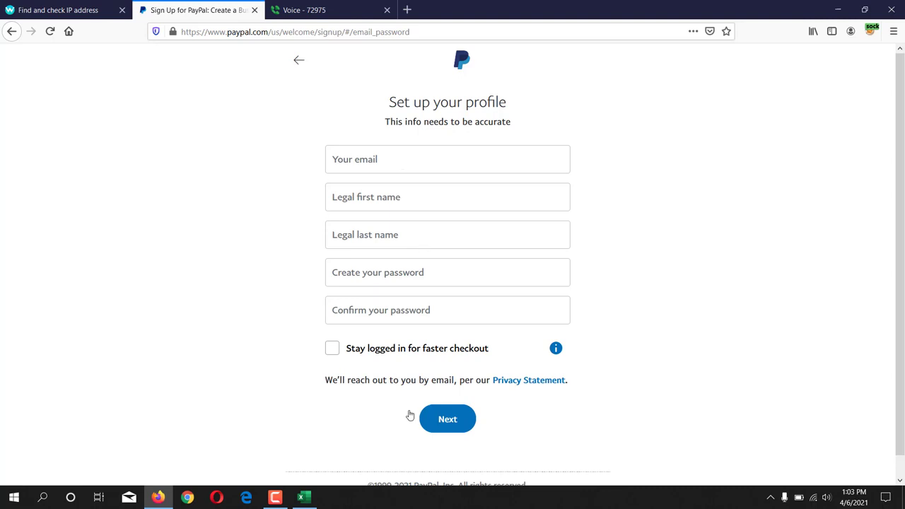
left_click(375, 159)
key("ctrl+v")
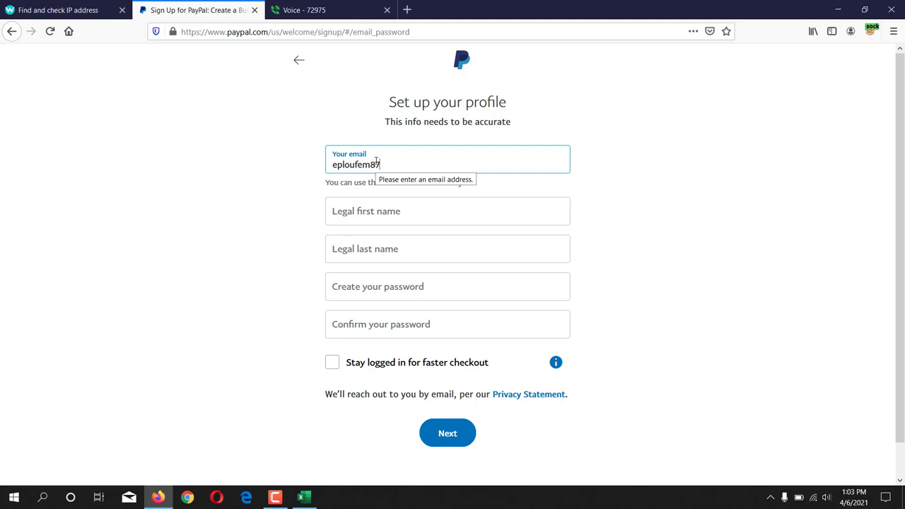
type("@g")
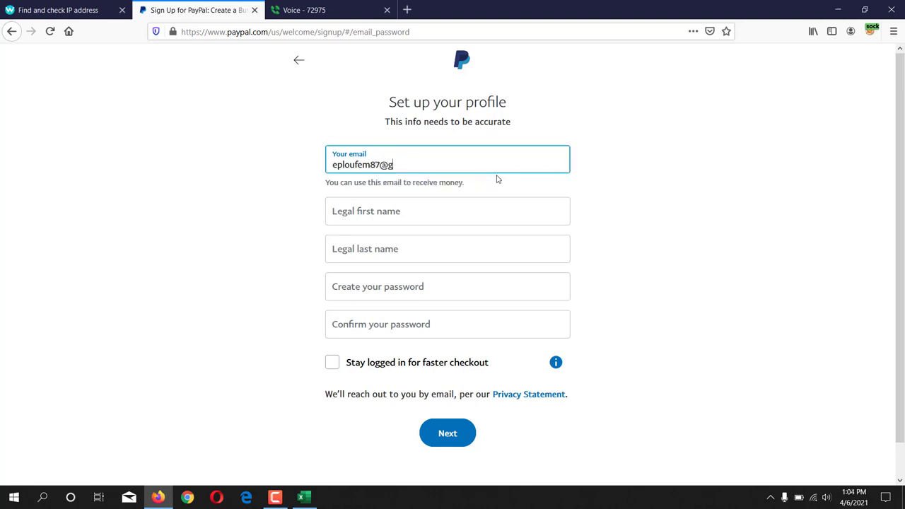
type("mail.com")
left_click(406, 202)
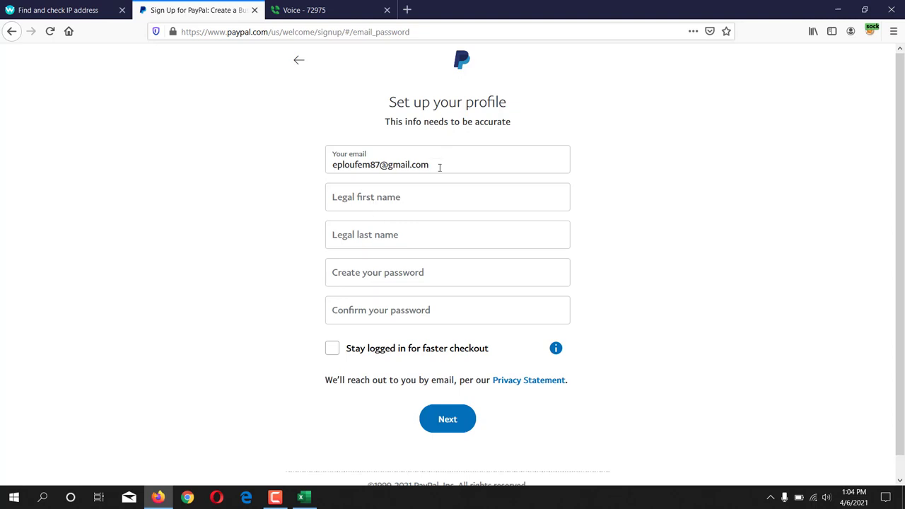
Step: Search 'meta flare' in a new tab and open the ACE Flare Account login page
left_click(414, 10)
type("meta")
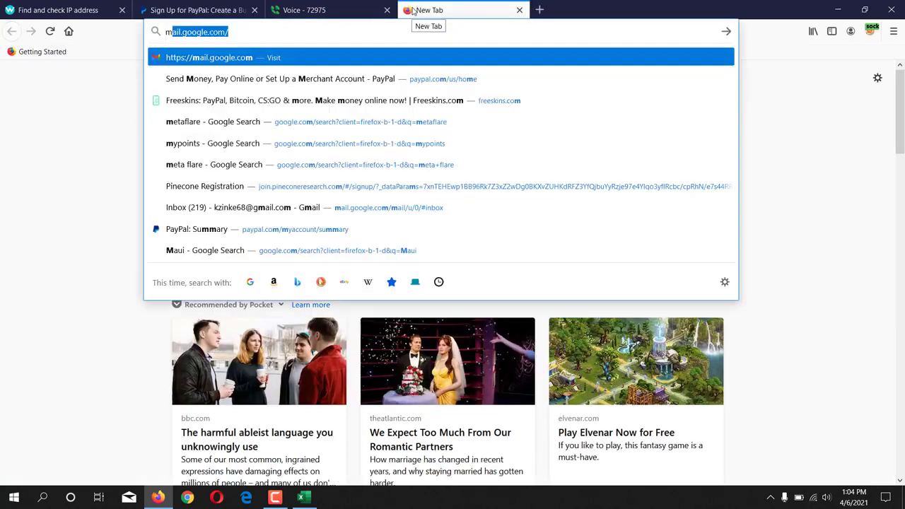
type(" flare")
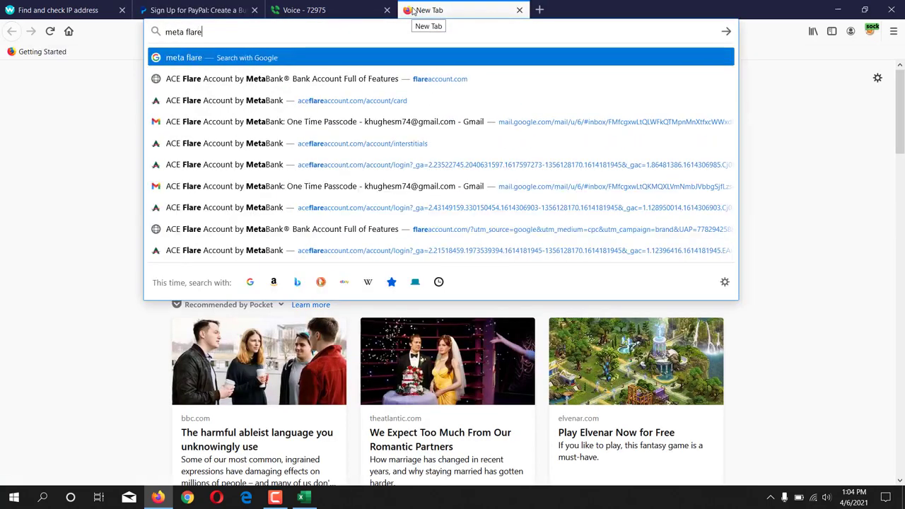
key("Return")
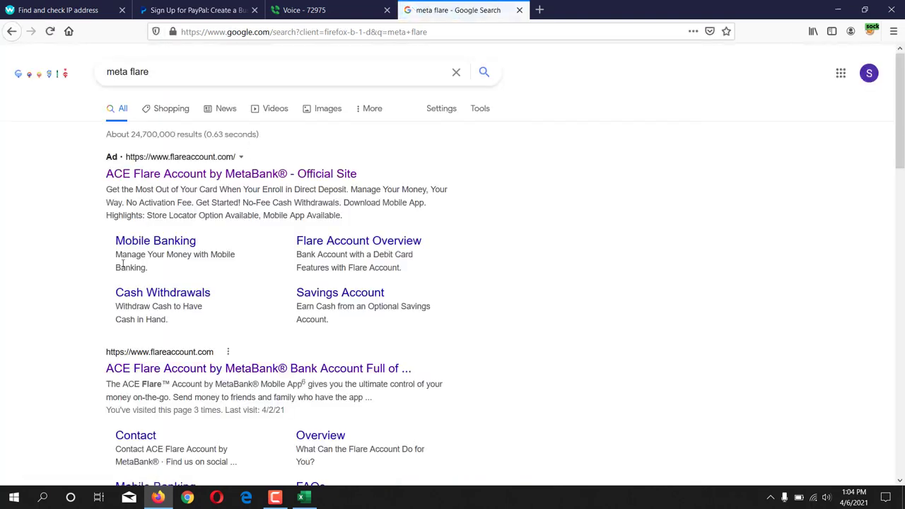
left_click(183, 176)
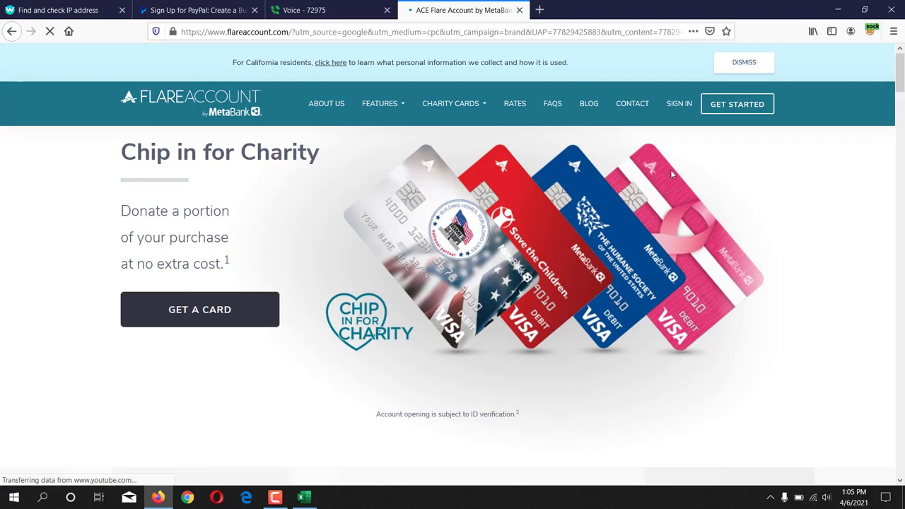
left_click(679, 104)
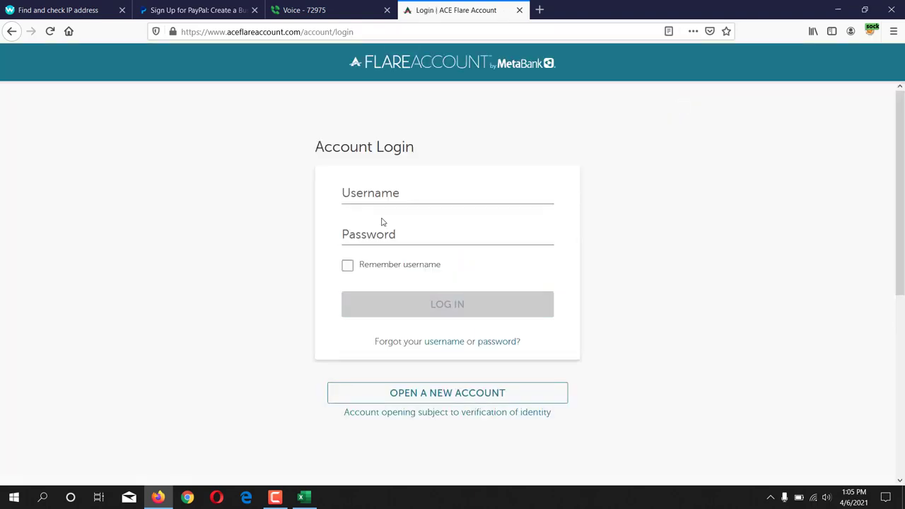
Step: Enter the account username in the login form and move to the Password field
left_click(393, 190)
left_click(429, 198)
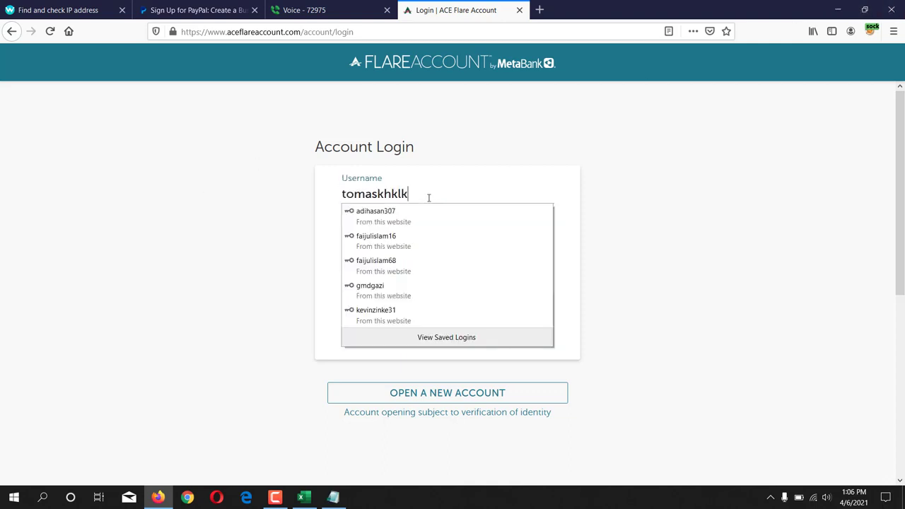
left_click(616, 189)
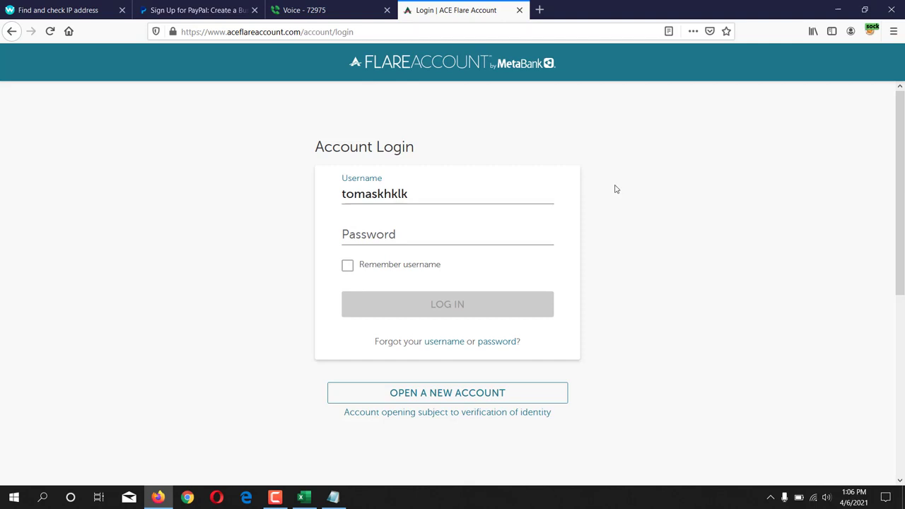
left_click(393, 236)
left_click(586, 253)
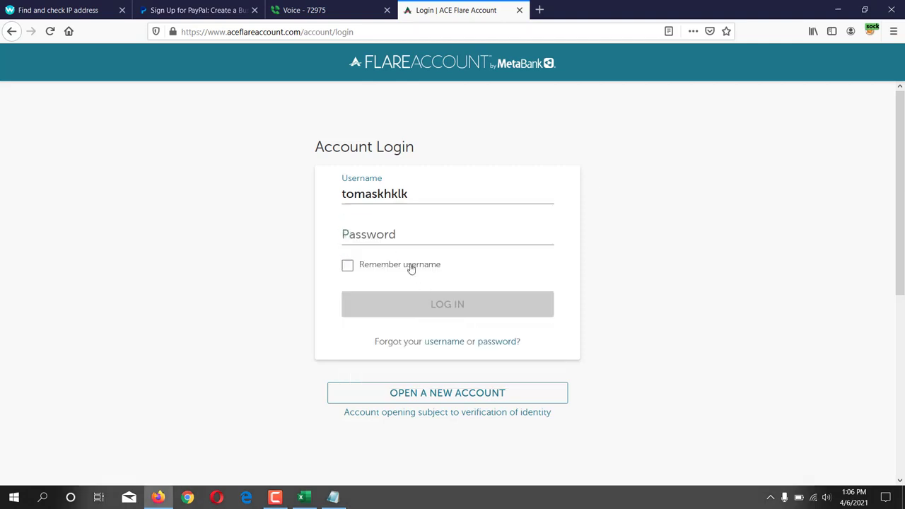
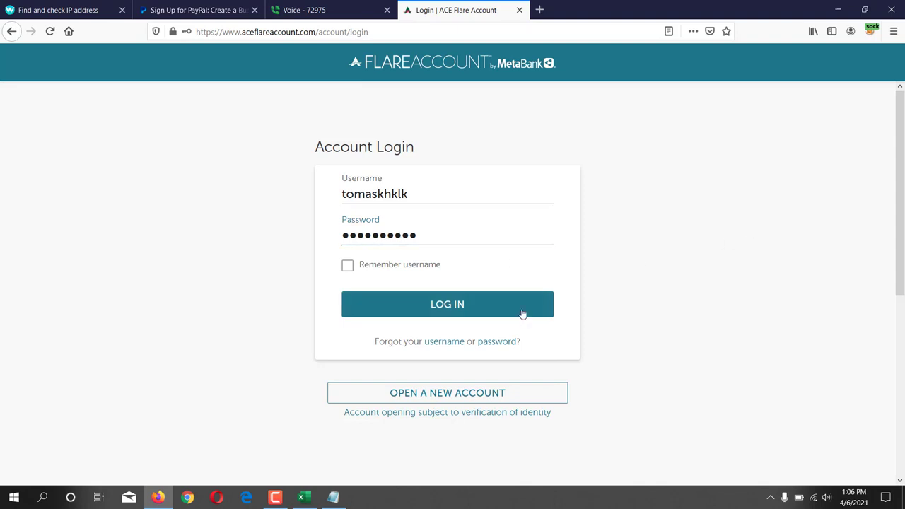
Step: Submit the saved ACE Flare login without saving it in Firefox, and request the passcode by email
left_click(474, 315)
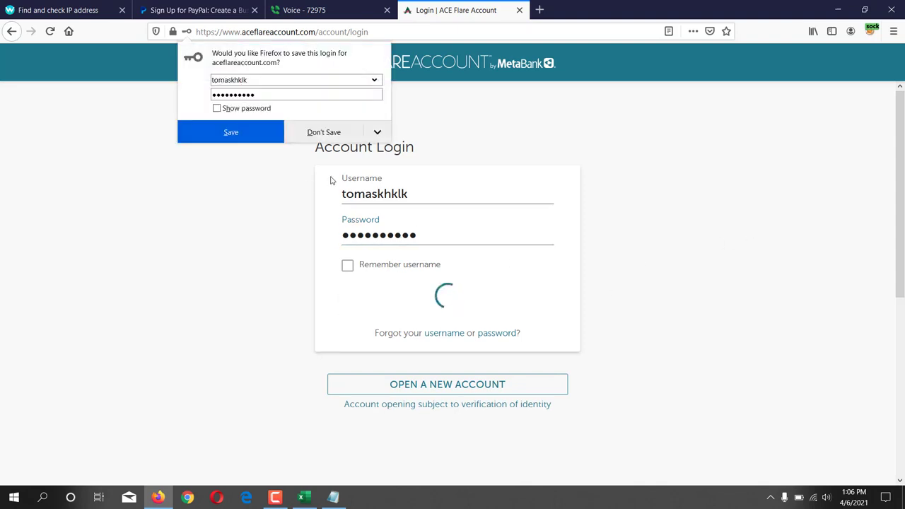
left_click(331, 136)
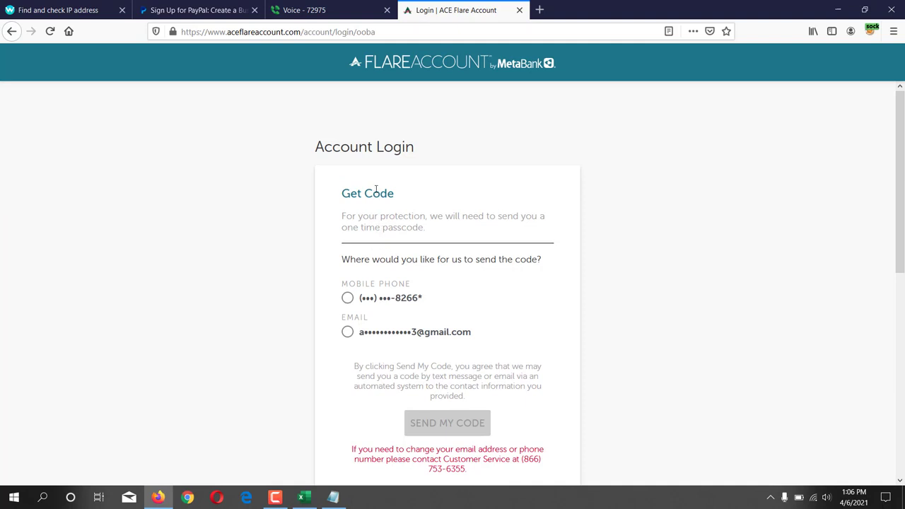
left_click(348, 333)
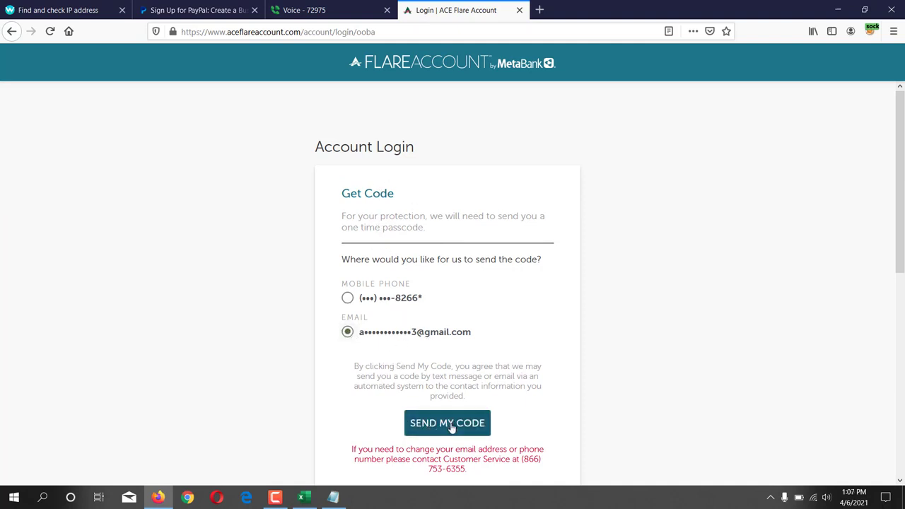
left_click(451, 427)
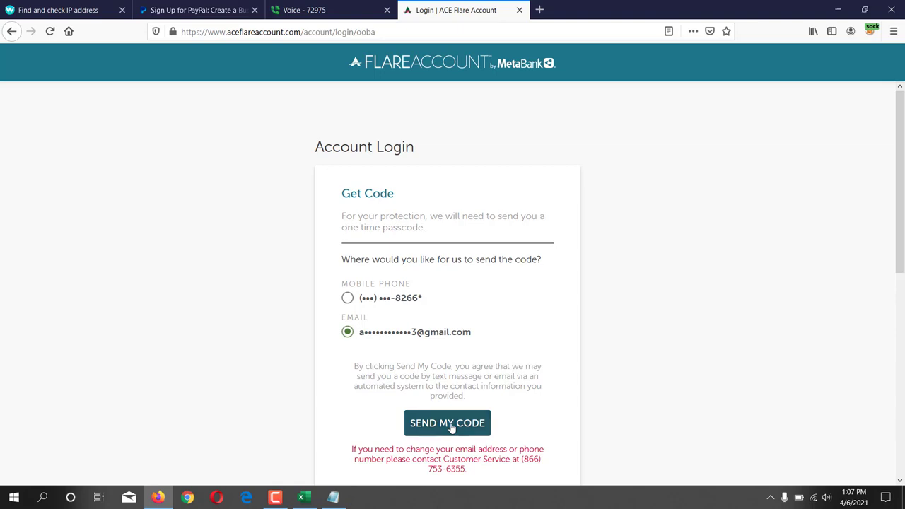
Step: Go to gmail.com in a new tab, open the latest One Time Passcode email and copy its security code
left_click(540, 10)
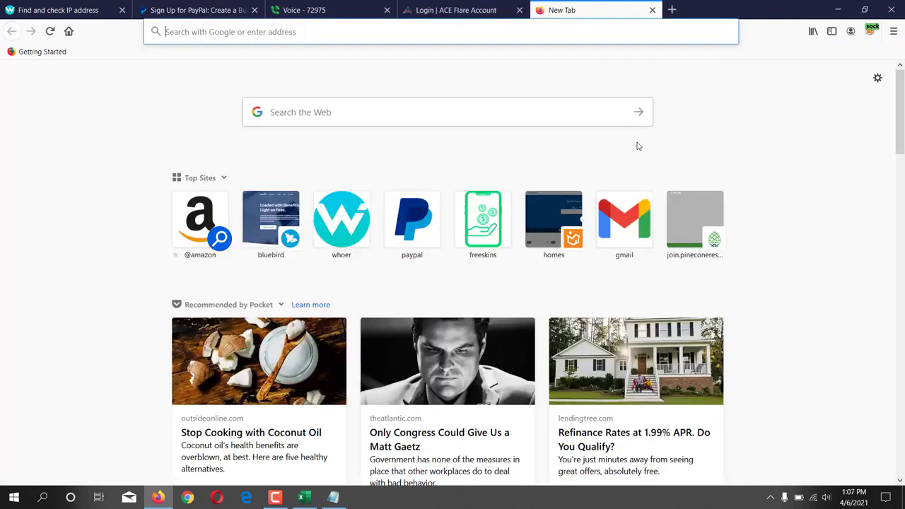
type("gmail.com")
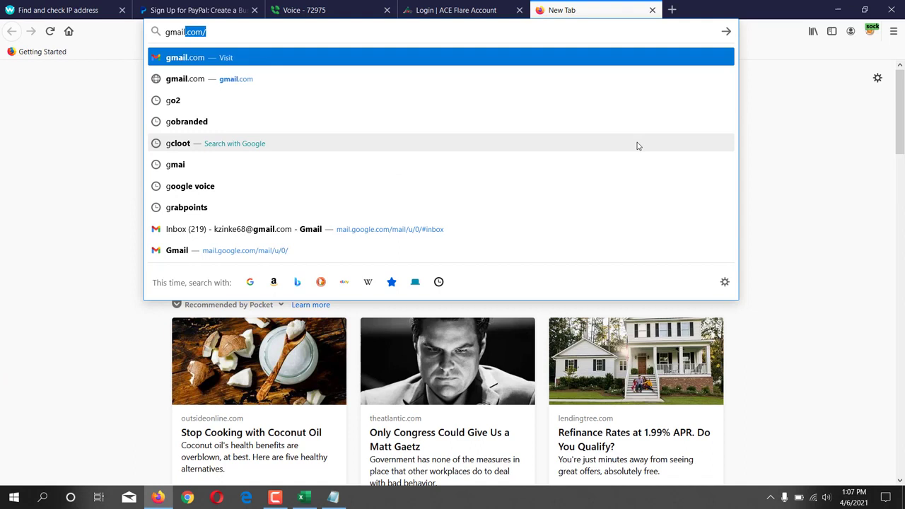
key("Return")
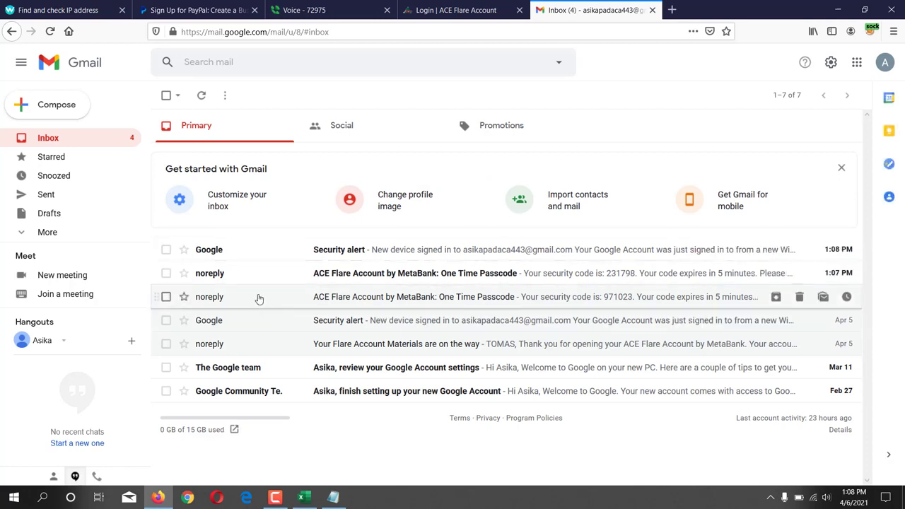
left_click(412, 275)
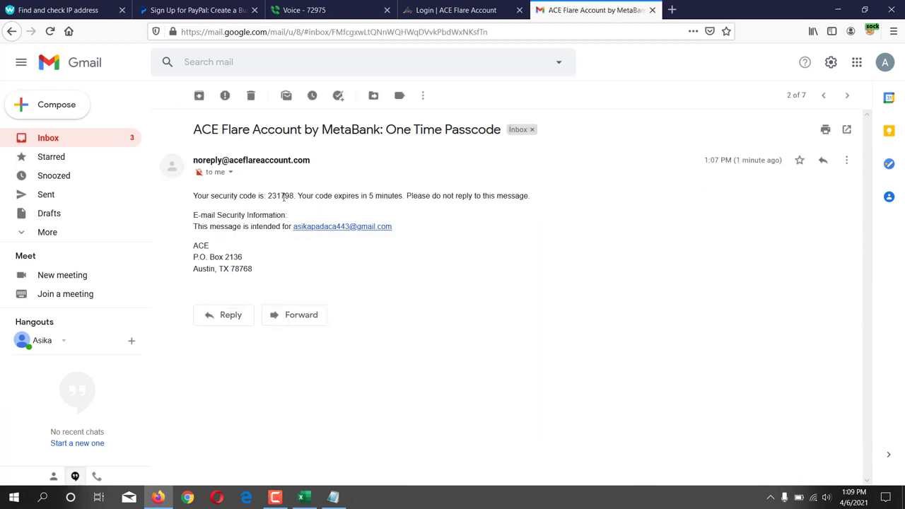
double_click(272, 196)
right_click(291, 196)
left_click(301, 202)
Step: Paste the copied code into Verification Code, submit it, and dismiss the stimulus payment announcement
left_click(484, 11)
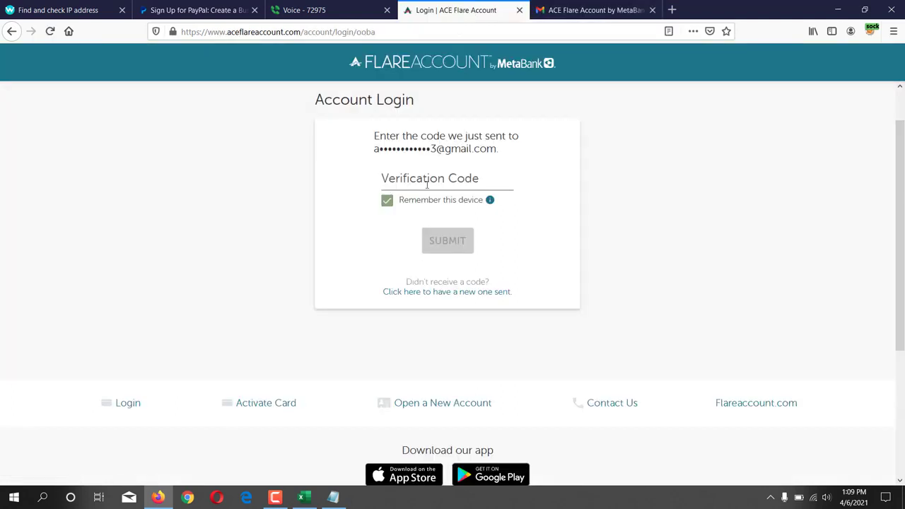
left_click(424, 181)
key("ctrl+v")
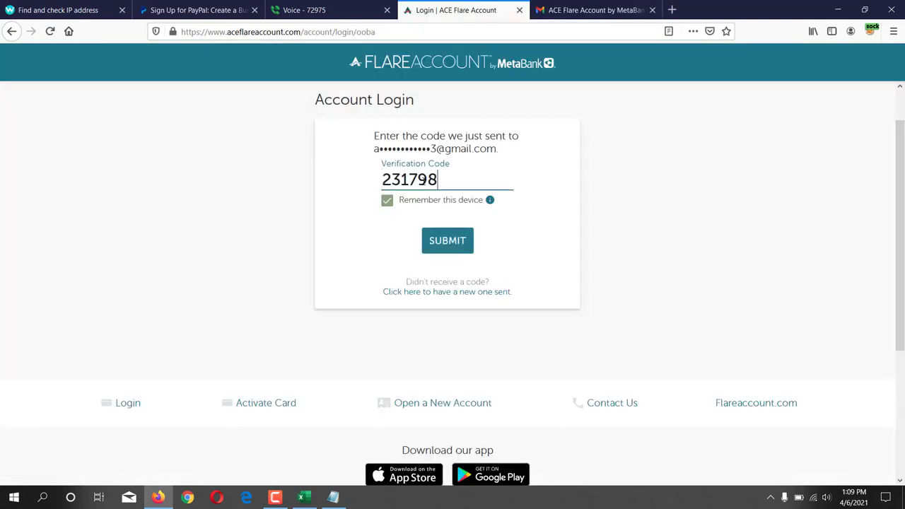
left_click(449, 244)
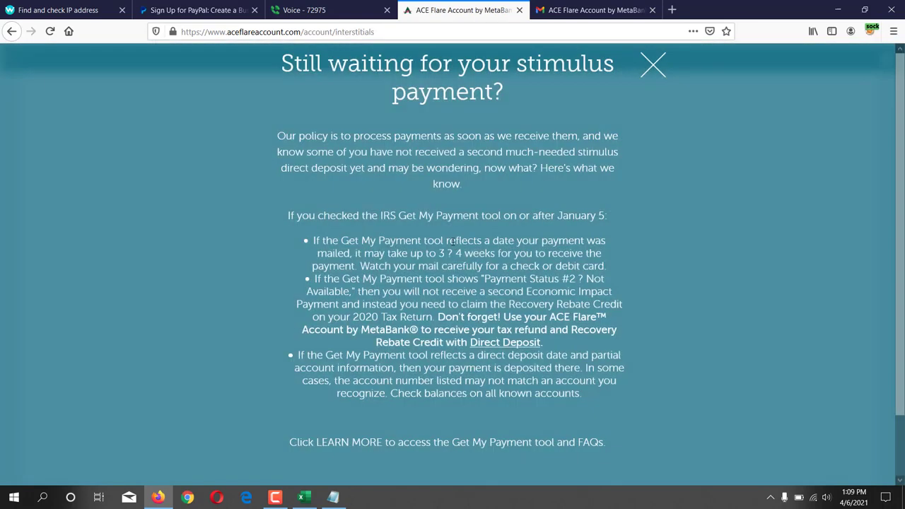
left_click(652, 63)
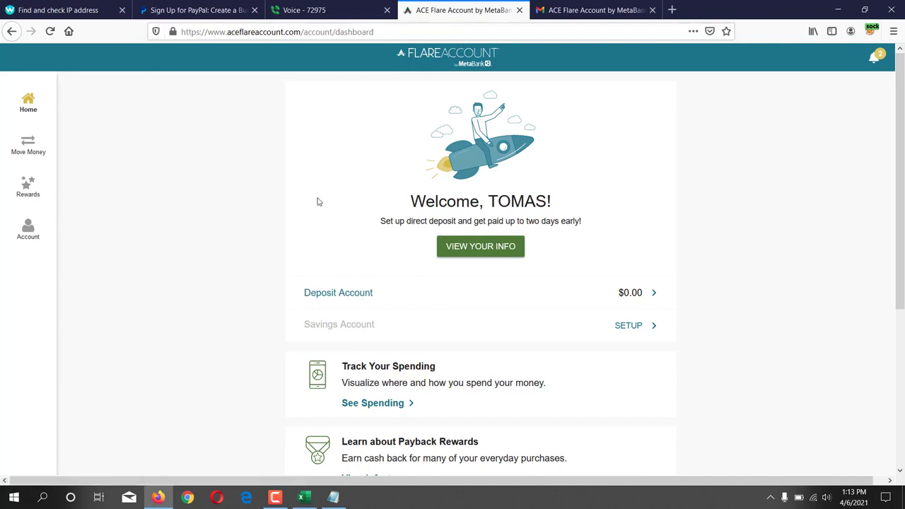
Step: Focus PayPal's Legal first name field, then select the saved full name on Notepad's first line
left_click(167, 7)
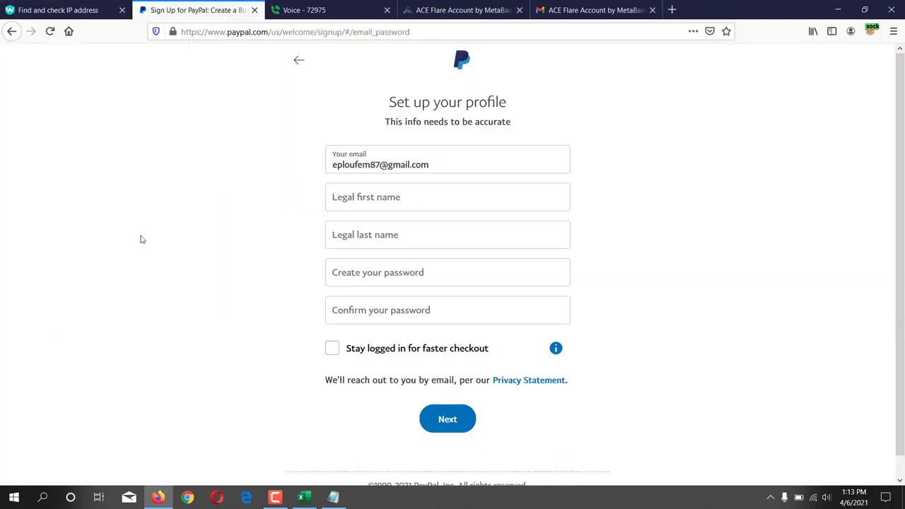
left_click(359, 197)
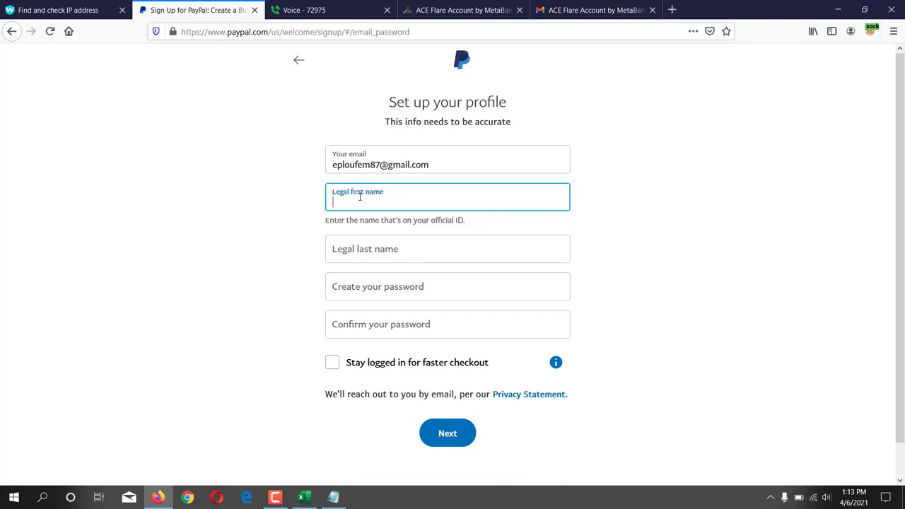
left_click(273, 166)
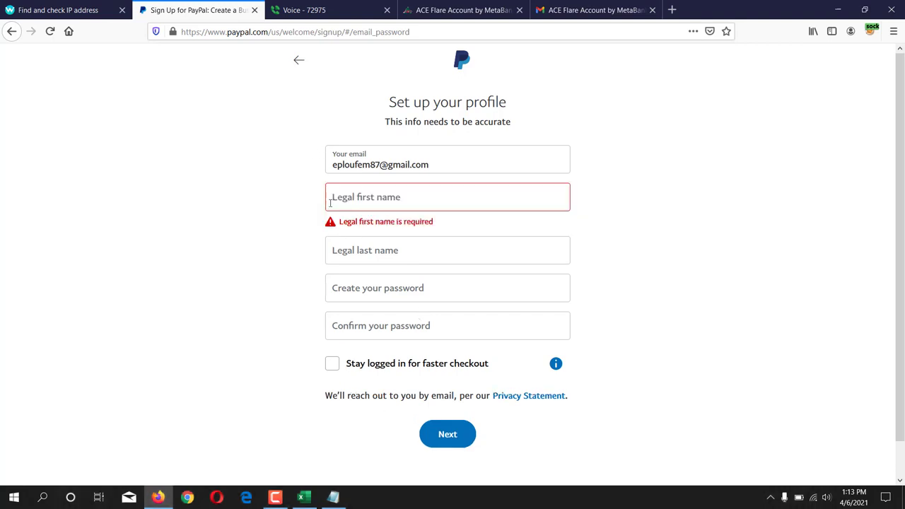
left_click(333, 498)
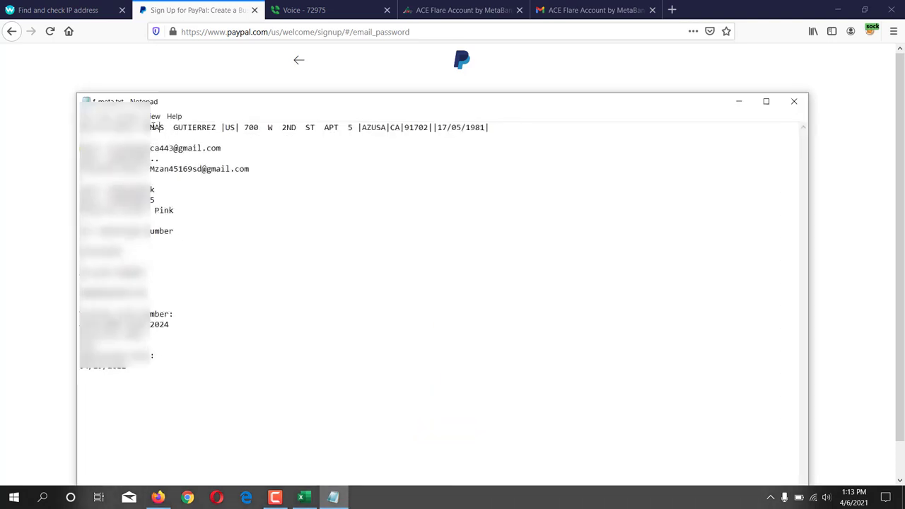
left_click_drag(136, 127, 218, 127)
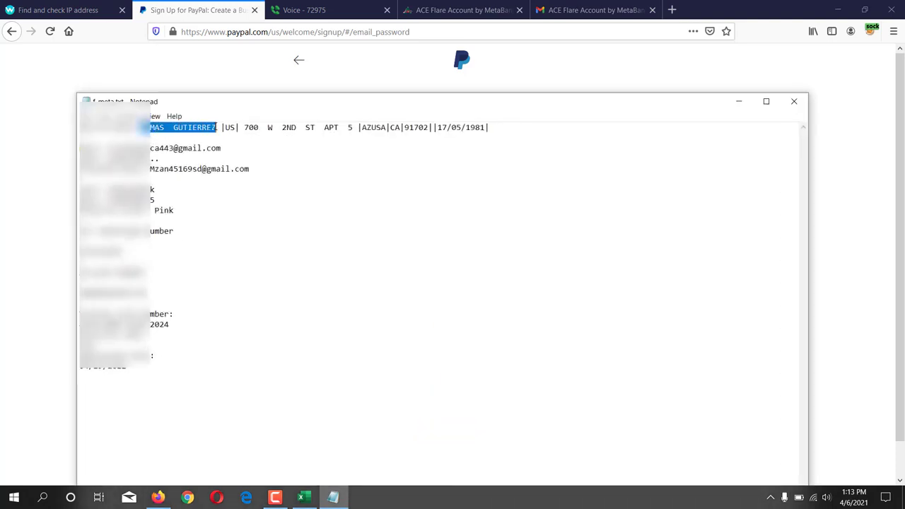
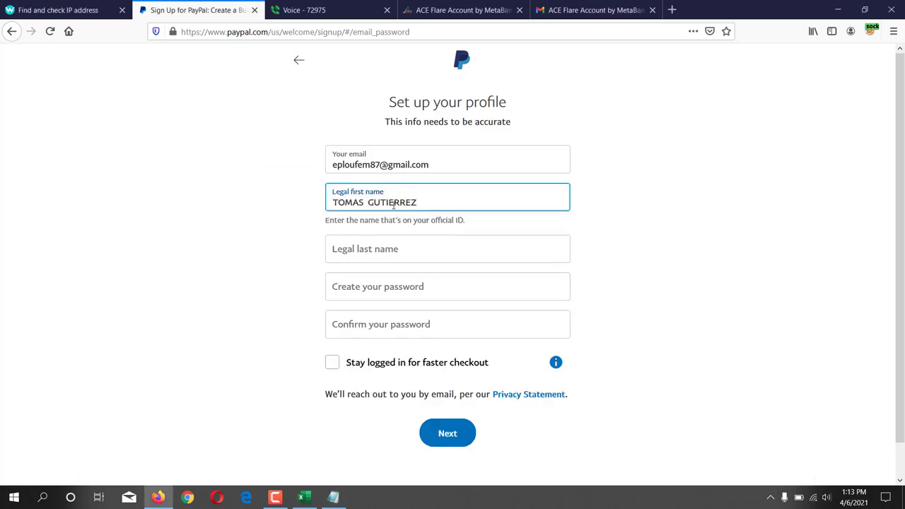
Step: Paste the full name into Legal first name, then move the surname into Legal last name
double_click(394, 205)
key("ctrl+c")
right_click(391, 203)
left_click(398, 239)
left_click(385, 244)
key("ctrl+v")
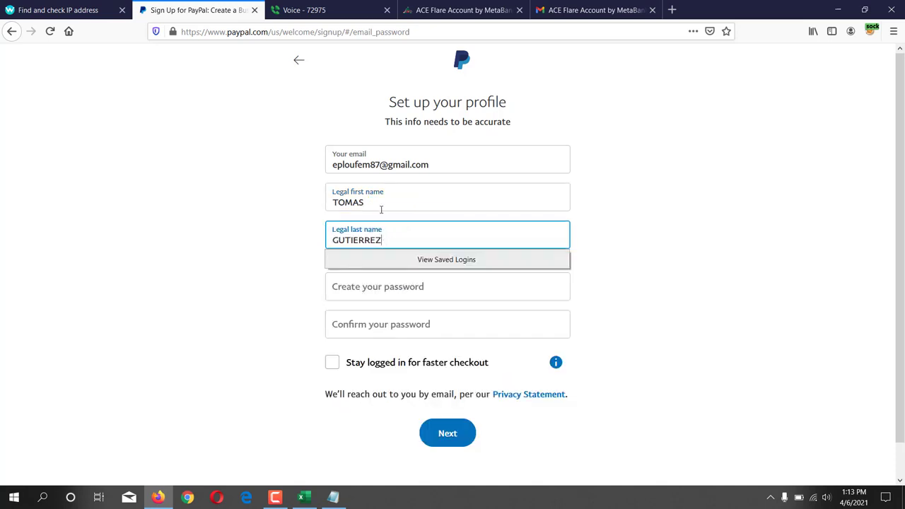
left_click(381, 203)
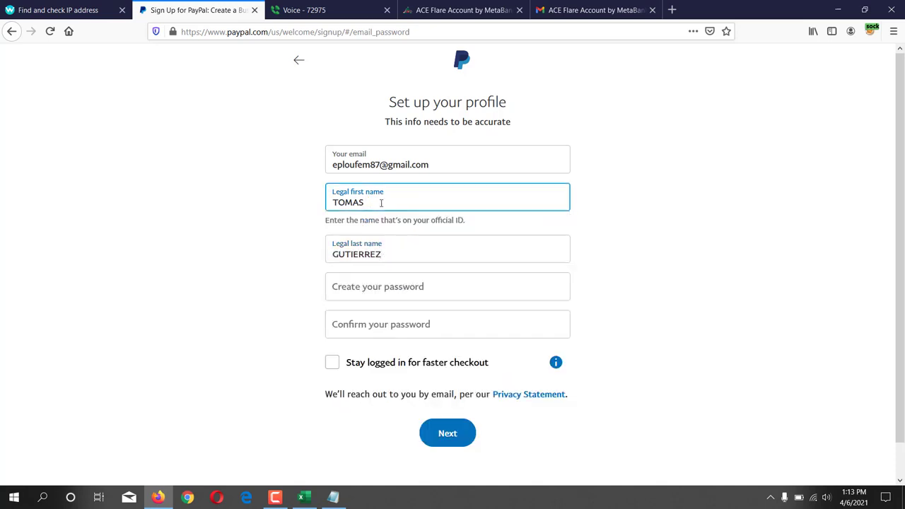
left_click(243, 225)
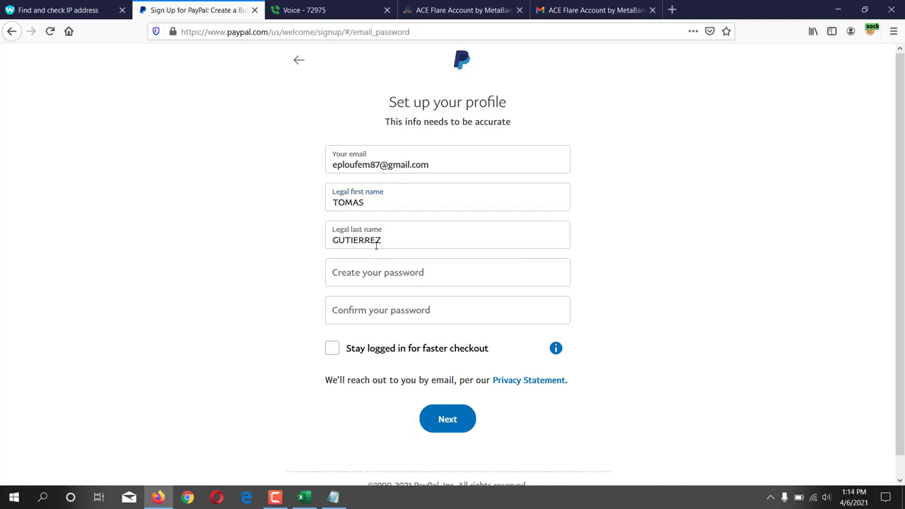
scroll(378, 242, "down", 1)
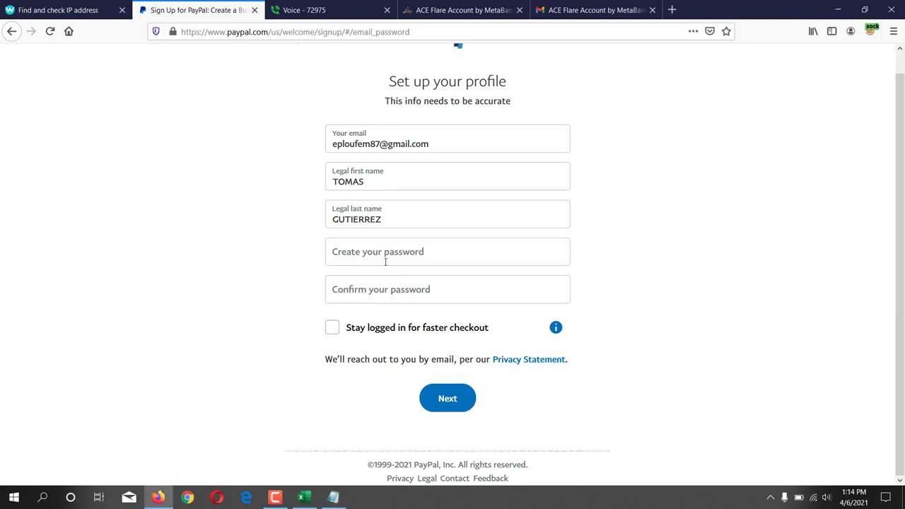
Step: Paste the new account password into both the password and confirm password fields
left_click(384, 254)
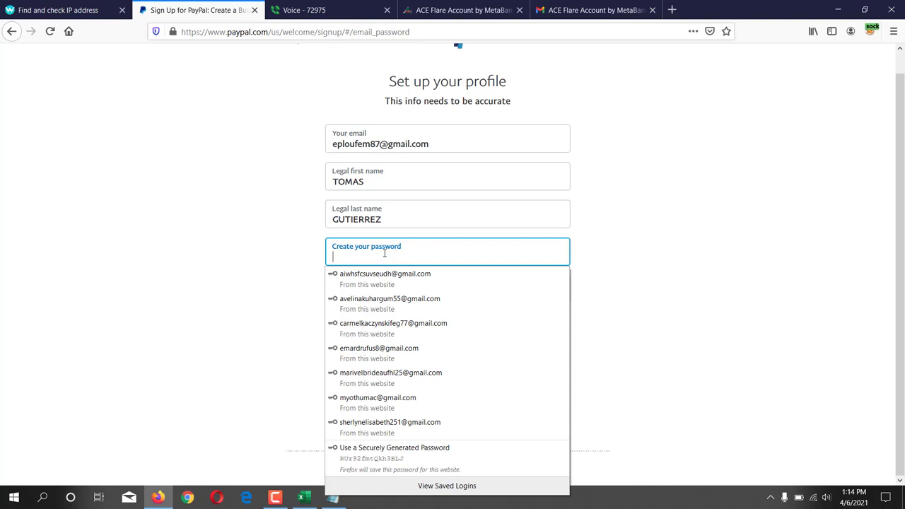
key("ctrl+v")
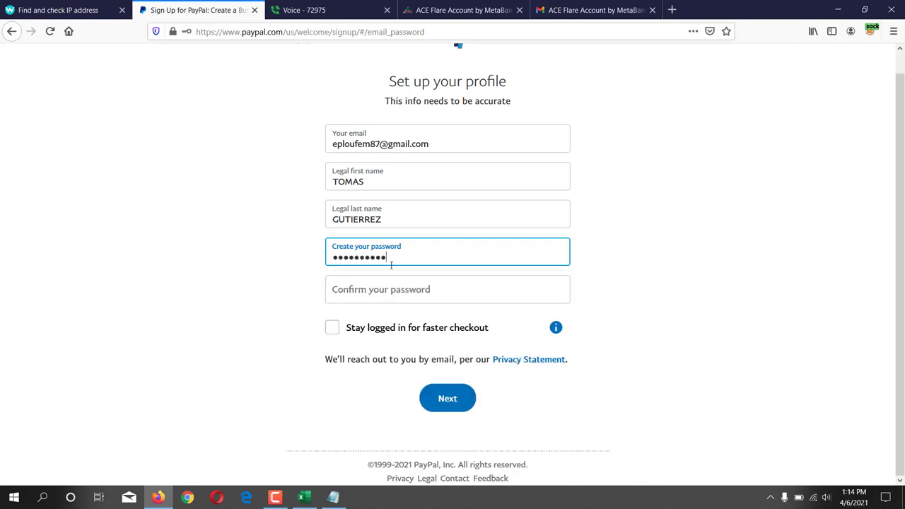
left_click(377, 292)
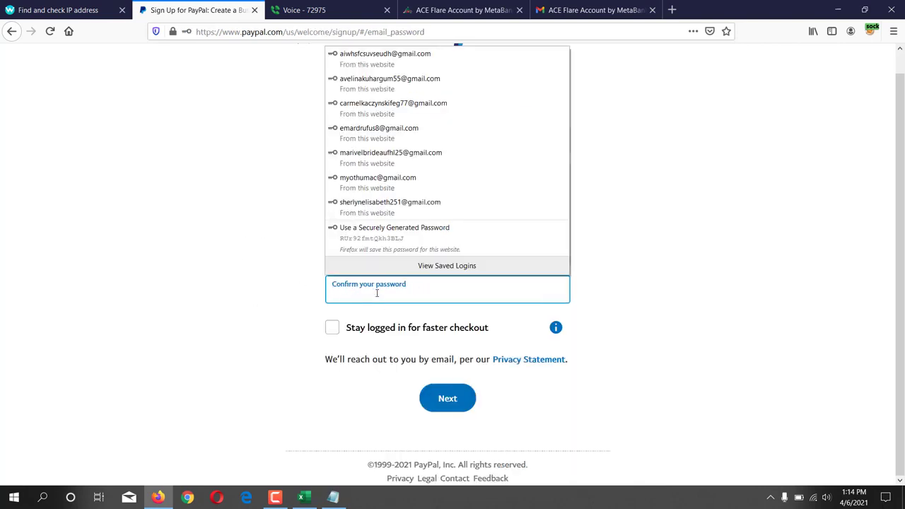
key("ctrl+v")
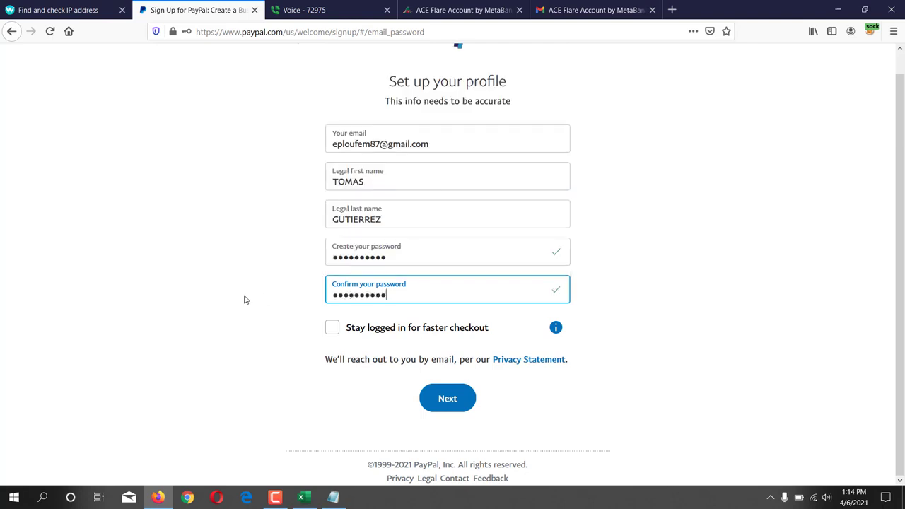
Step: Stay logged in, submit the profile without saving the login, and open the Notepad notes
left_click(332, 331)
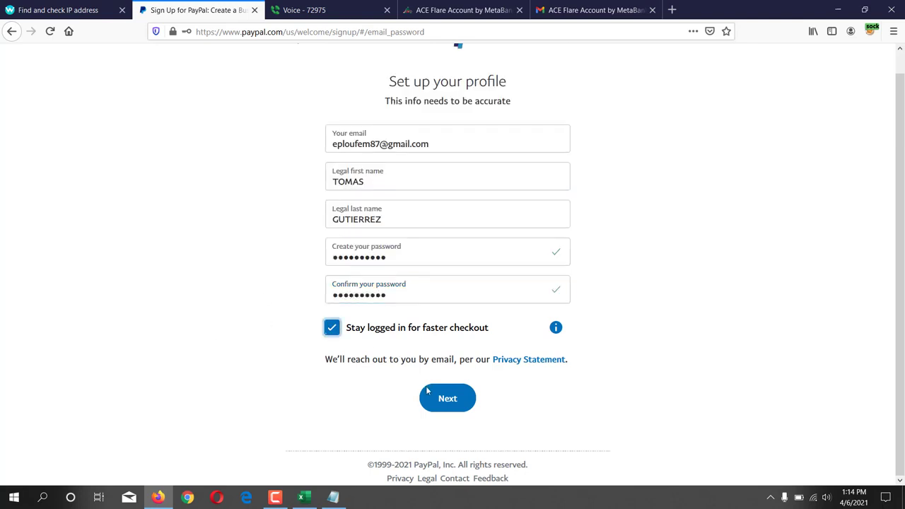
left_click(448, 397)
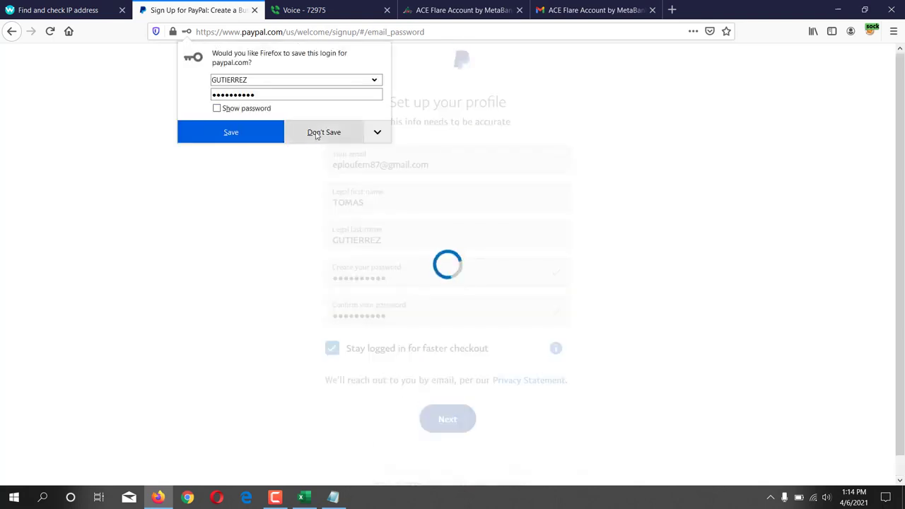
left_click(317, 134)
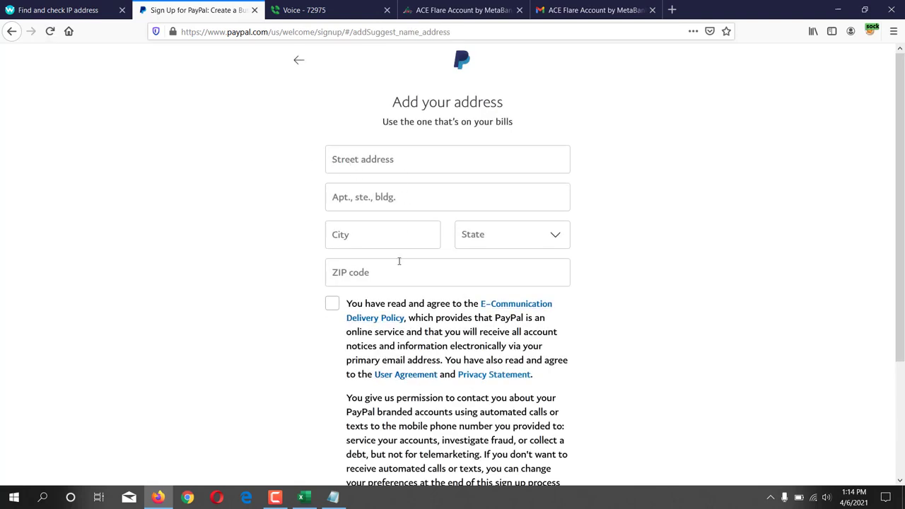
left_click(333, 497)
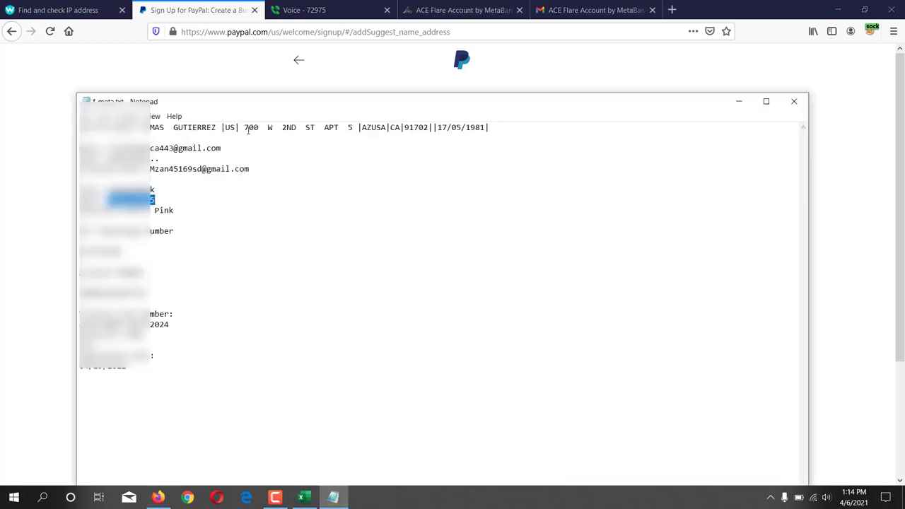
Step: Select the street portion of the saved address line in Notepad
left_click_drag(246, 128, 317, 128)
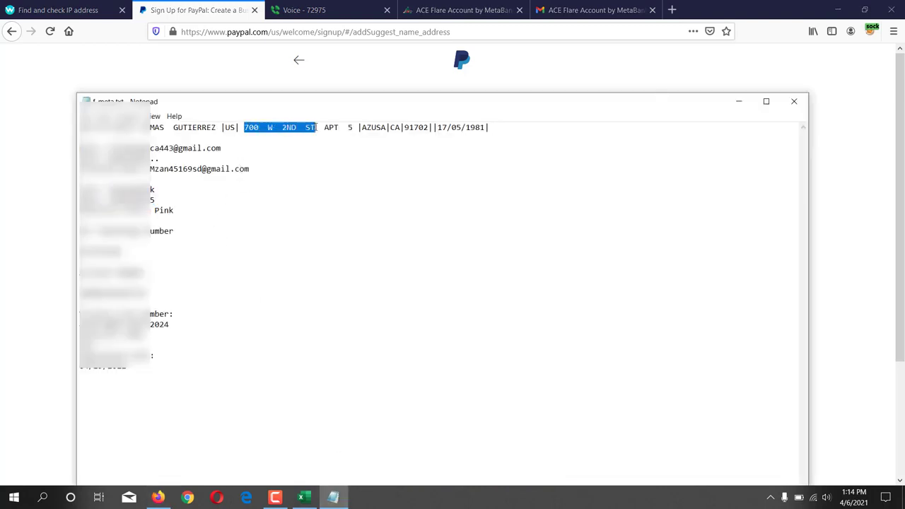
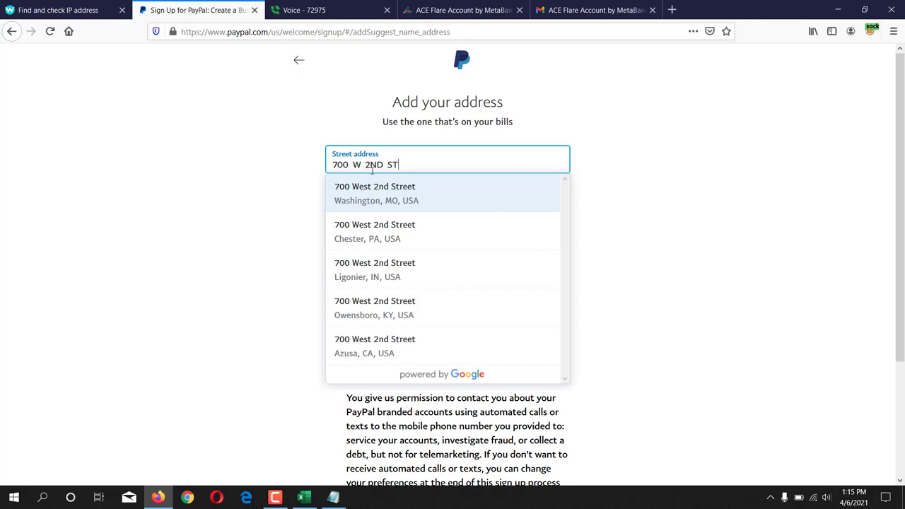
left_click(366, 346)
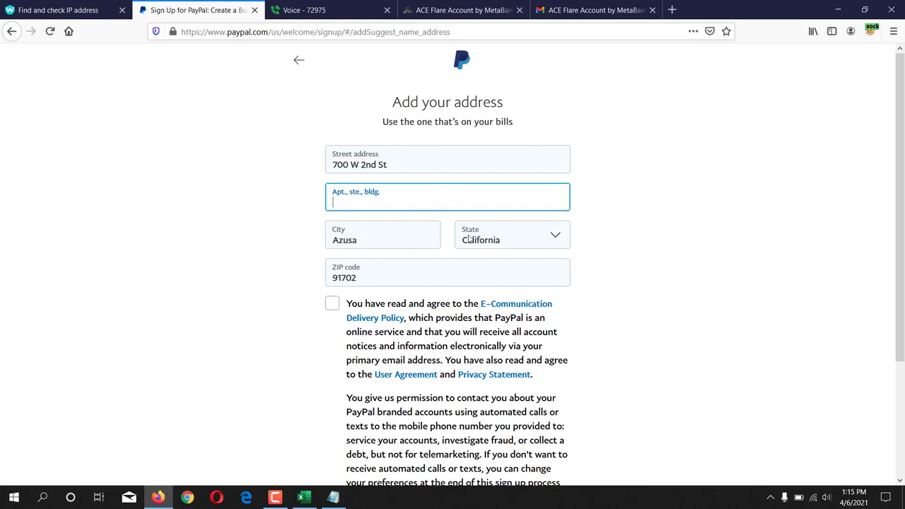
scroll(343, 278, "down", 2)
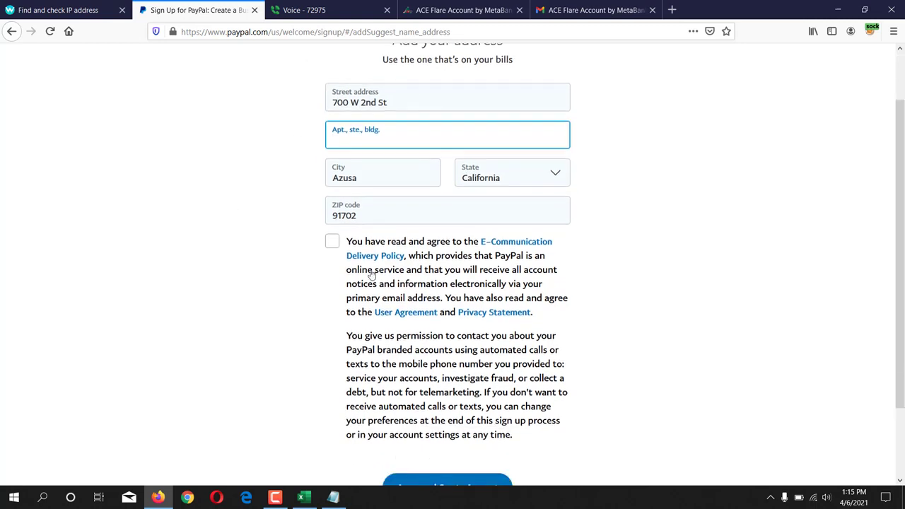
left_click(332, 243)
scroll(329, 247, "down", 2)
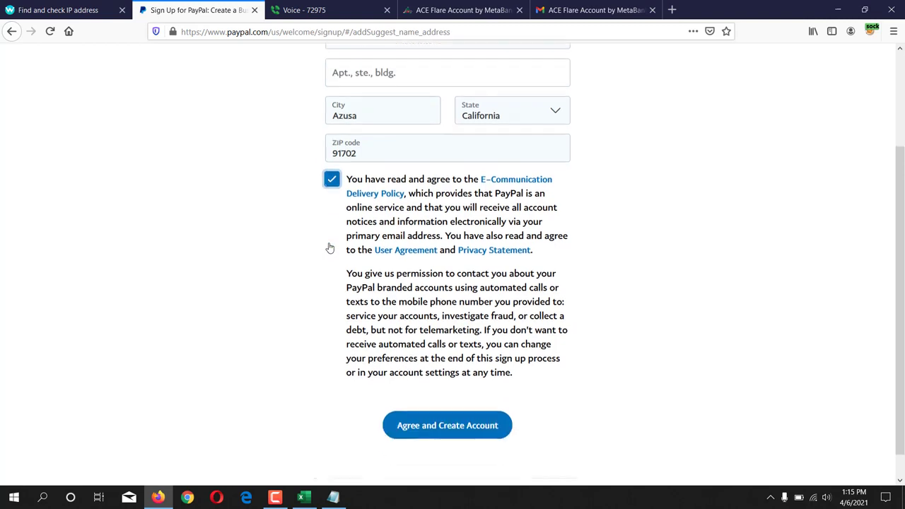
left_click(447, 431)
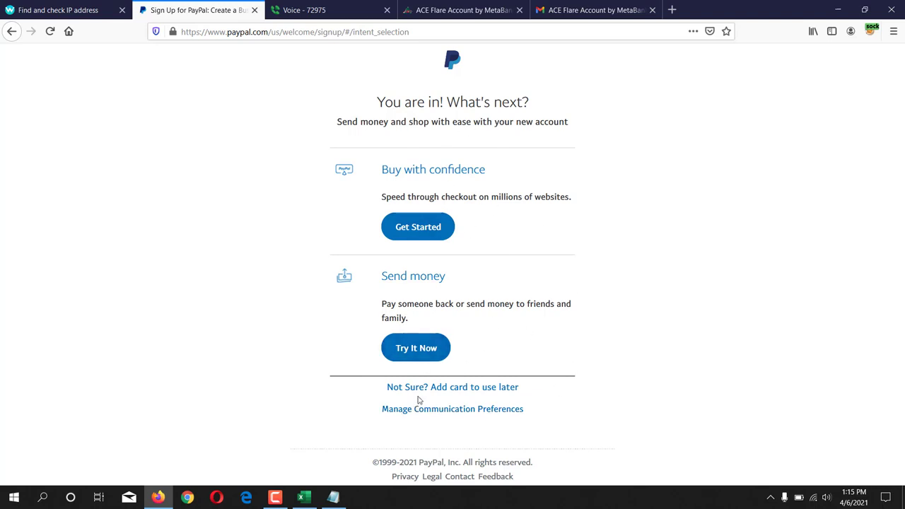
Step: Choose to add a card for later, focus the expiration field, and go to ACE Flare
left_click(493, 390)
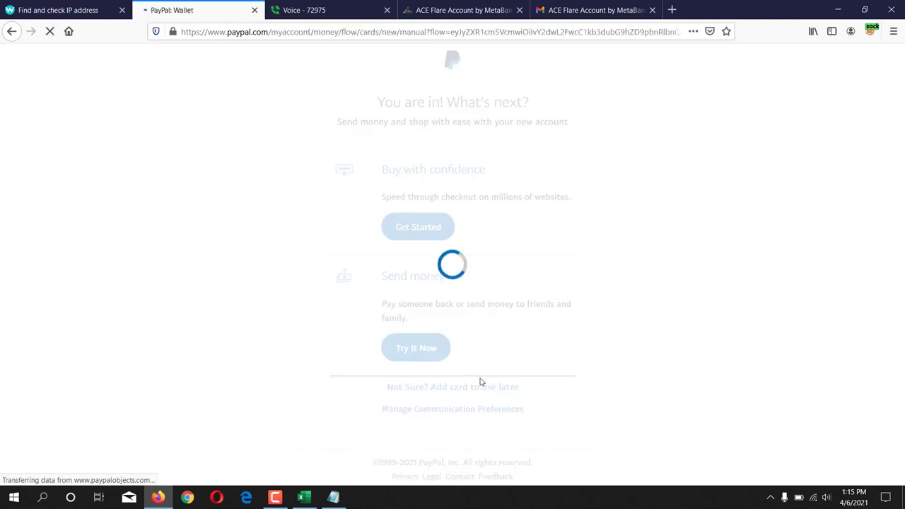
left_click(425, 320)
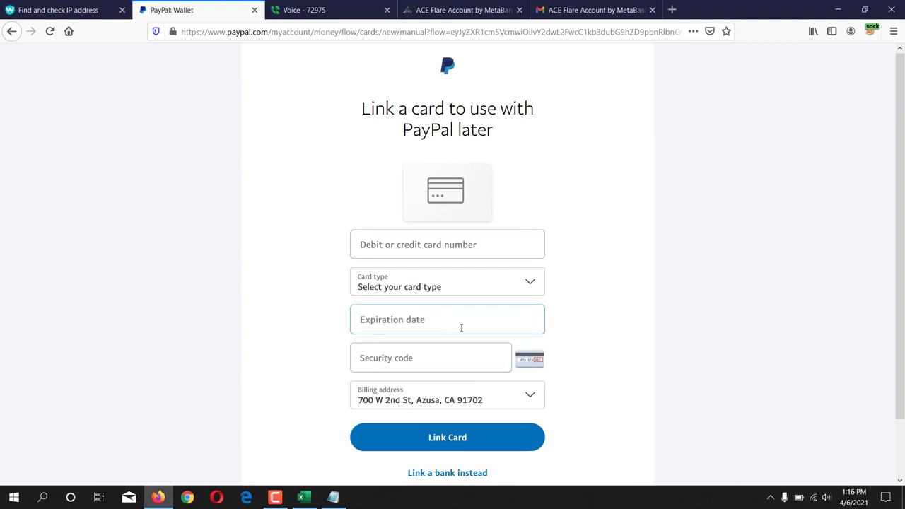
left_click(475, 10)
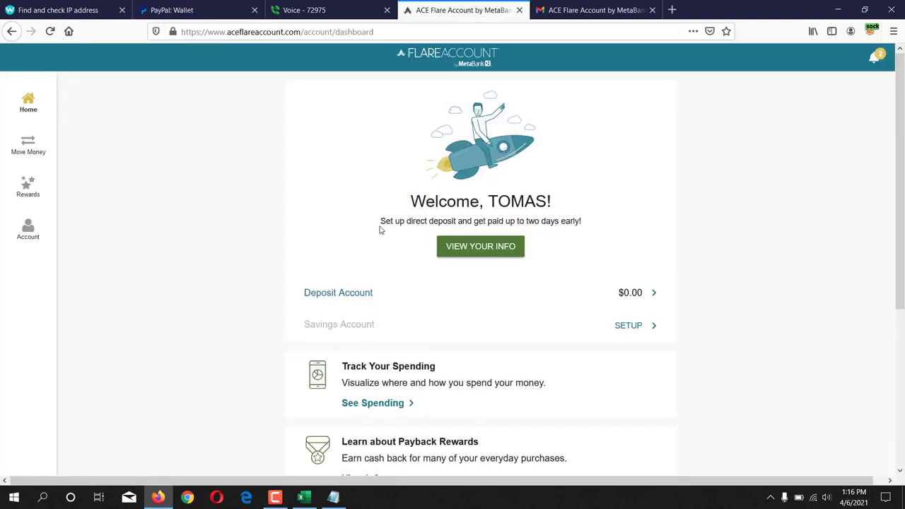
Step: Open Card Settings and reveal the full details of the Visa virtual card ending 2024
left_click(26, 235)
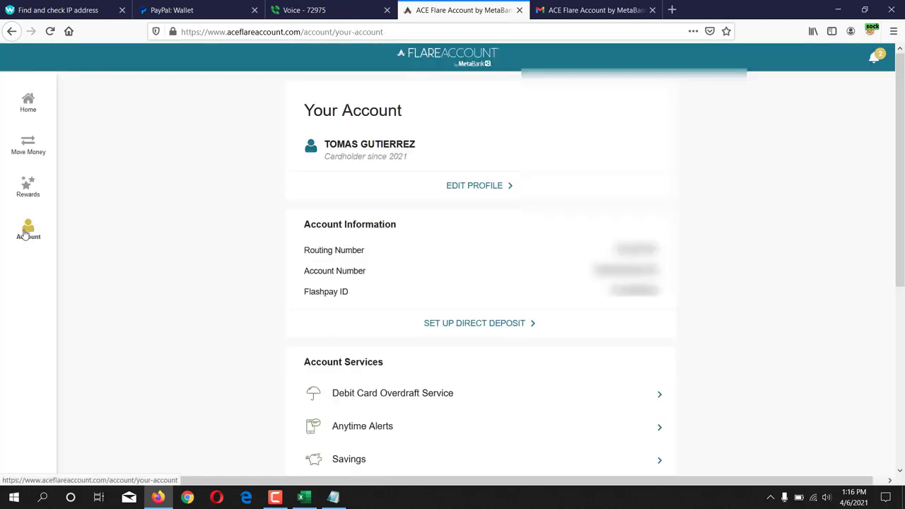
scroll(400, 283, "down", 3)
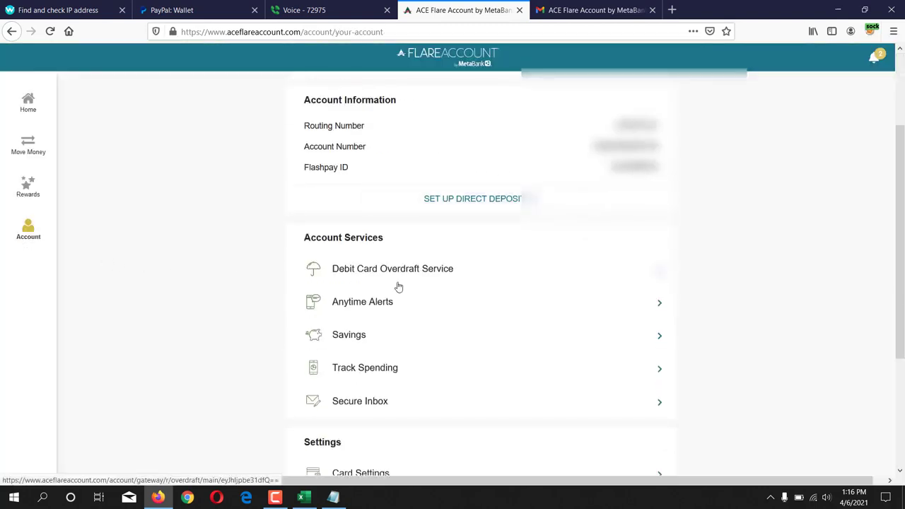
scroll(357, 336, "down", 3)
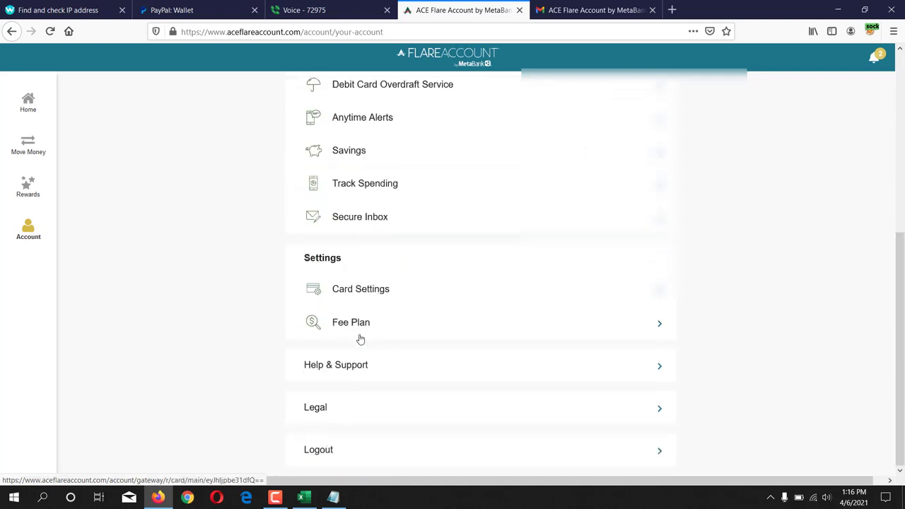
left_click(387, 291)
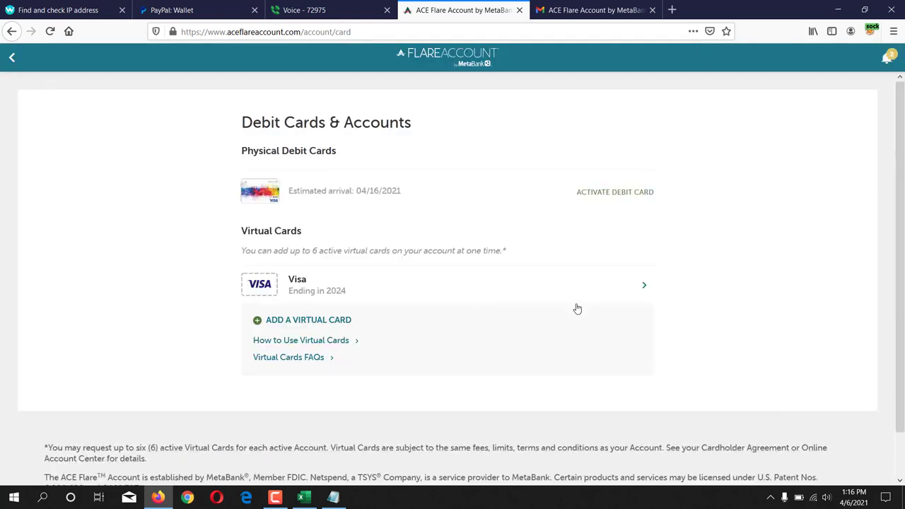
left_click(645, 288)
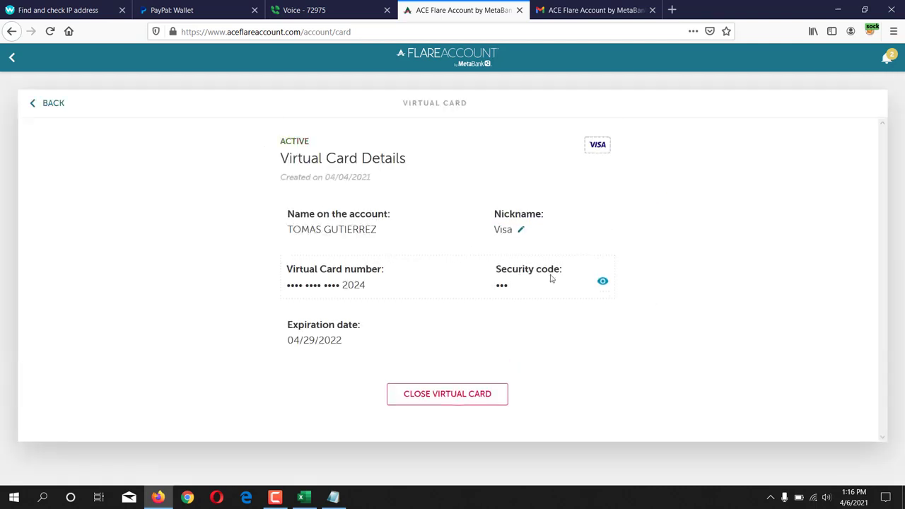
left_click(603, 283)
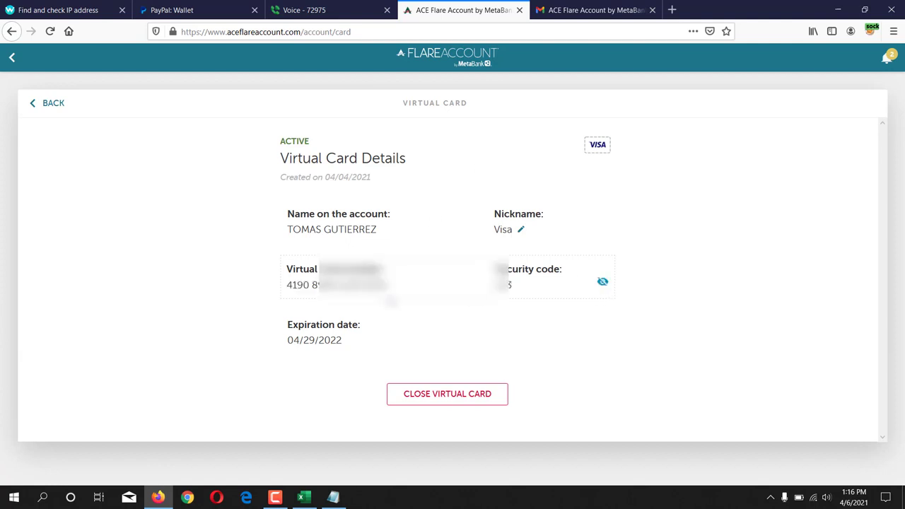
Step: Copy the virtual card number and return to PayPal's card number field
left_click_drag(290, 290, 387, 287)
left_click(287, 290)
right_click(384, 284)
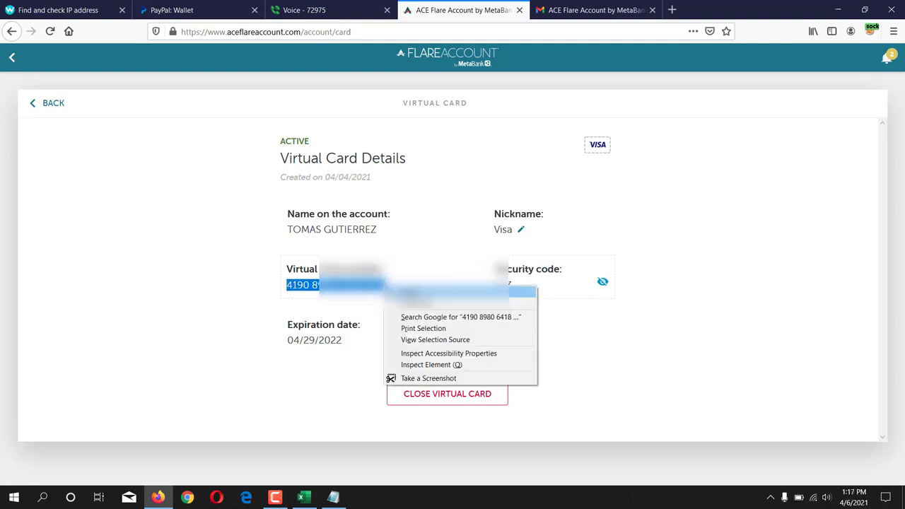
left_click(414, 293)
left_click(173, 4)
left_click(385, 250)
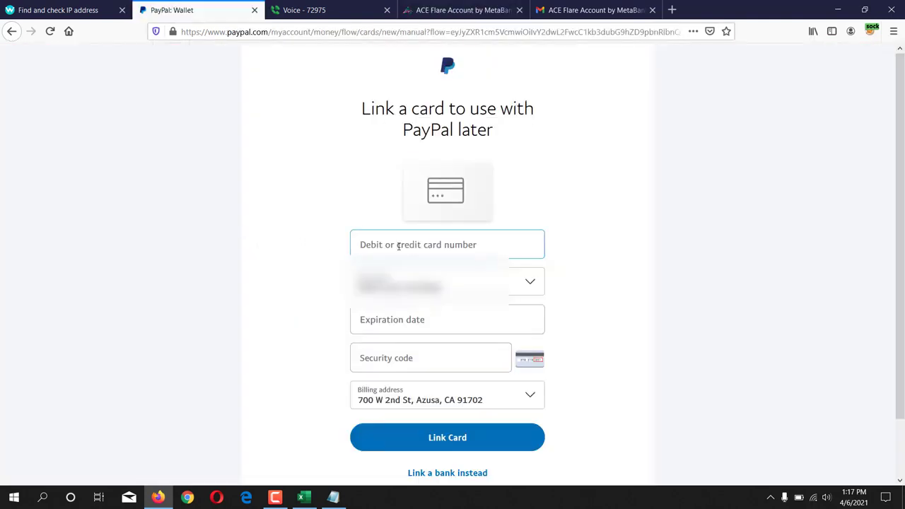
Step: Paste the card number into PayPal and enter the 04/22 expiration date
key("ctrl+v")
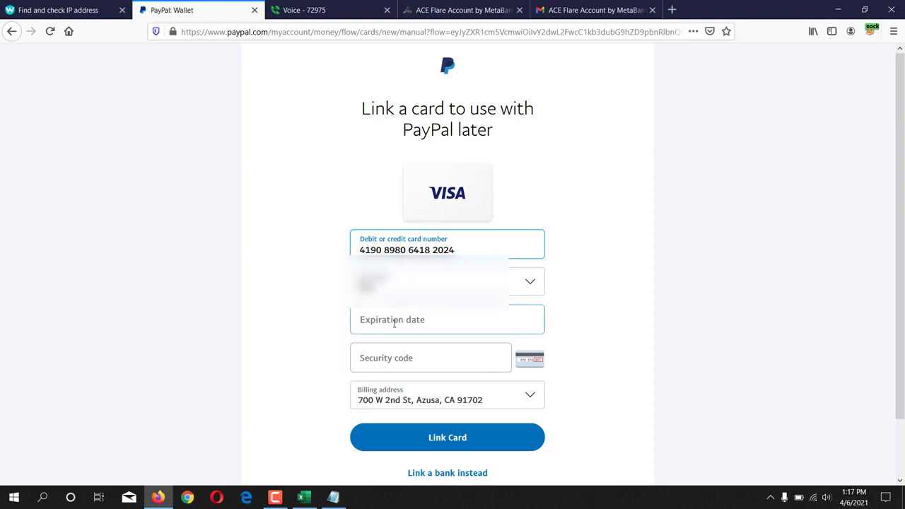
left_click(441, 10)
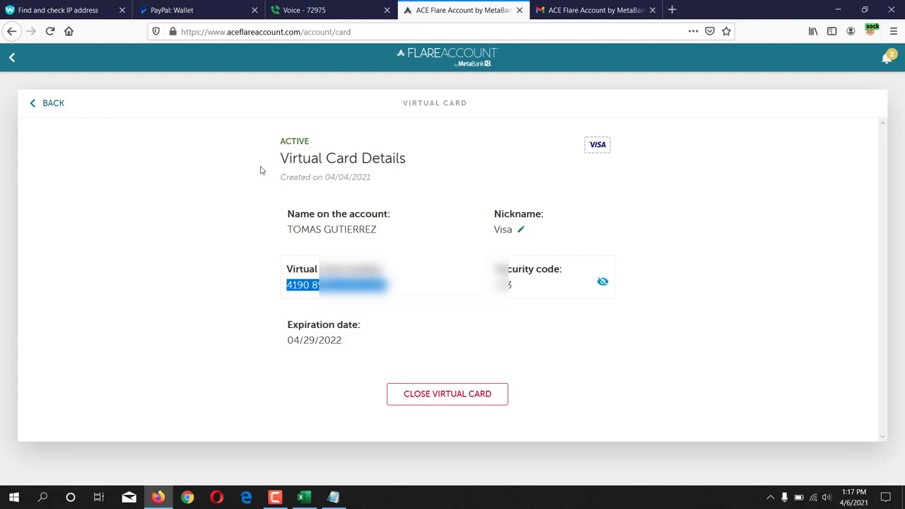
left_click(178, 10)
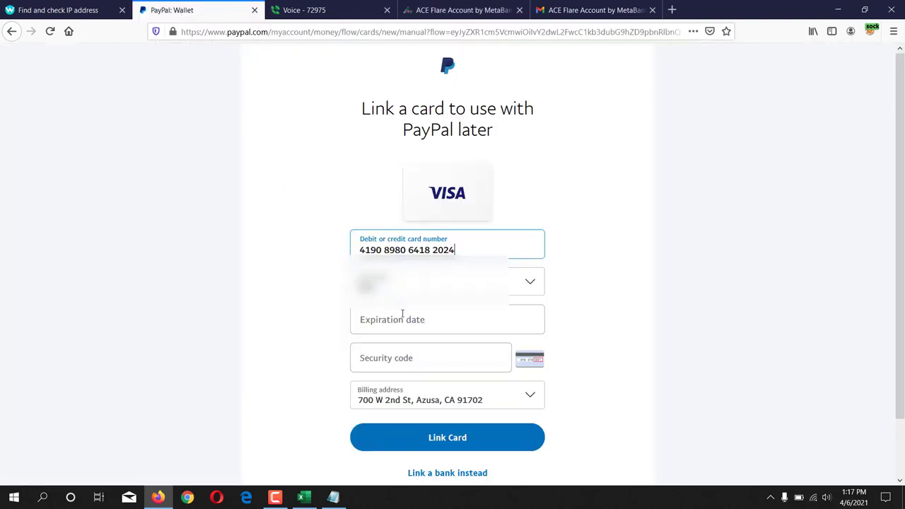
left_click(390, 325)
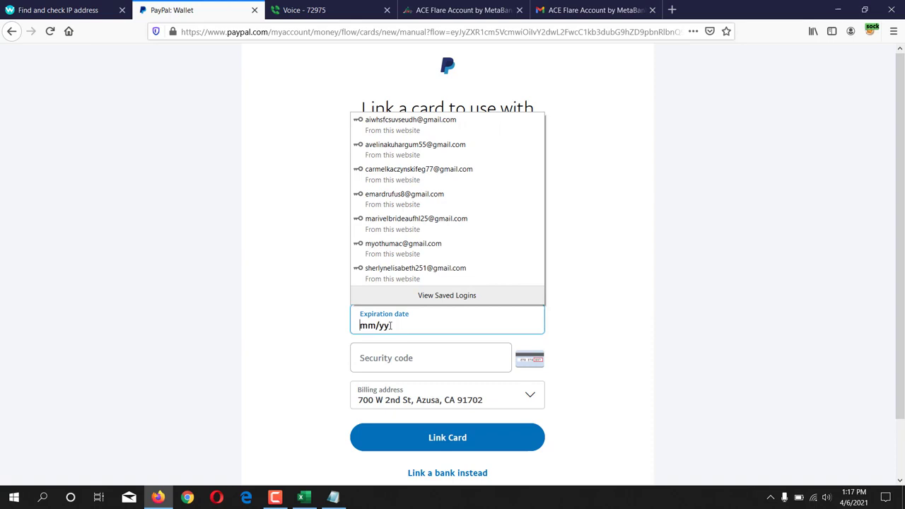
type("04/22")
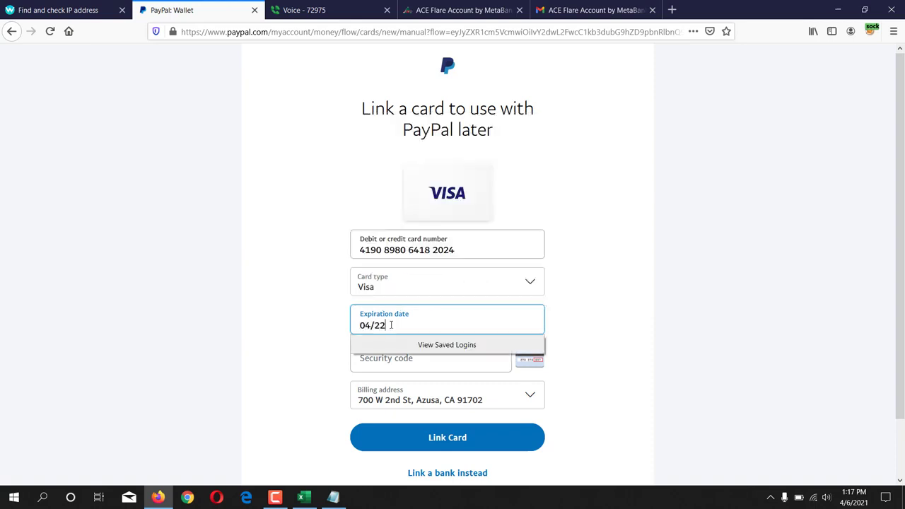
left_click(282, 289)
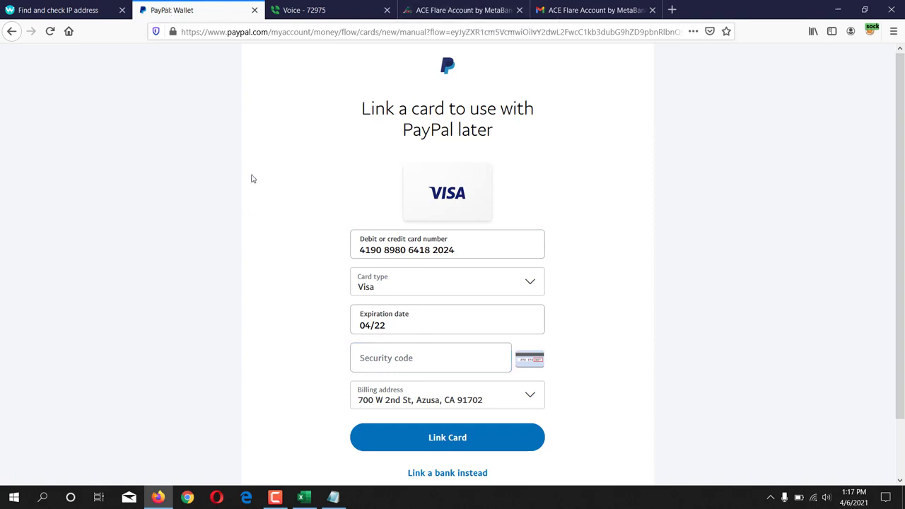
Step: Enter the security code, link the card, and decline Firefox's save-card and save-login prompts
left_click(379, 364)
type("•")
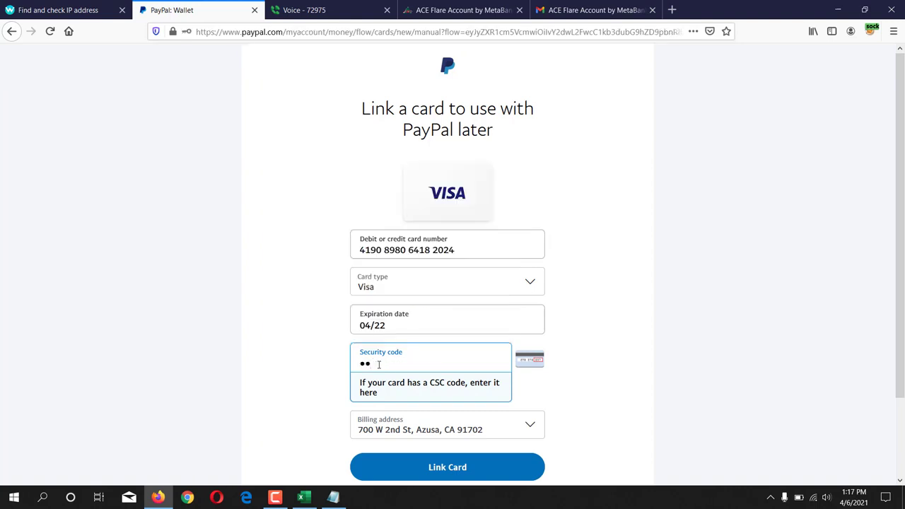
left_click(288, 364)
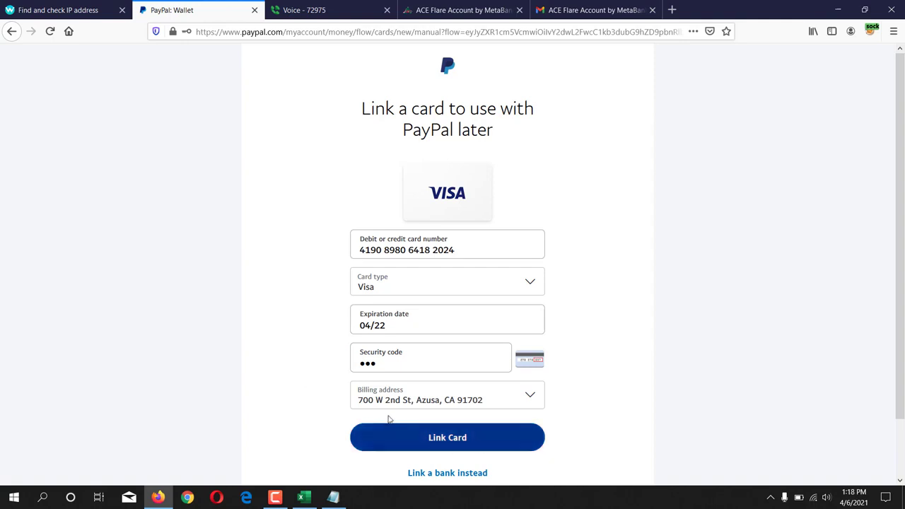
left_click(507, 443)
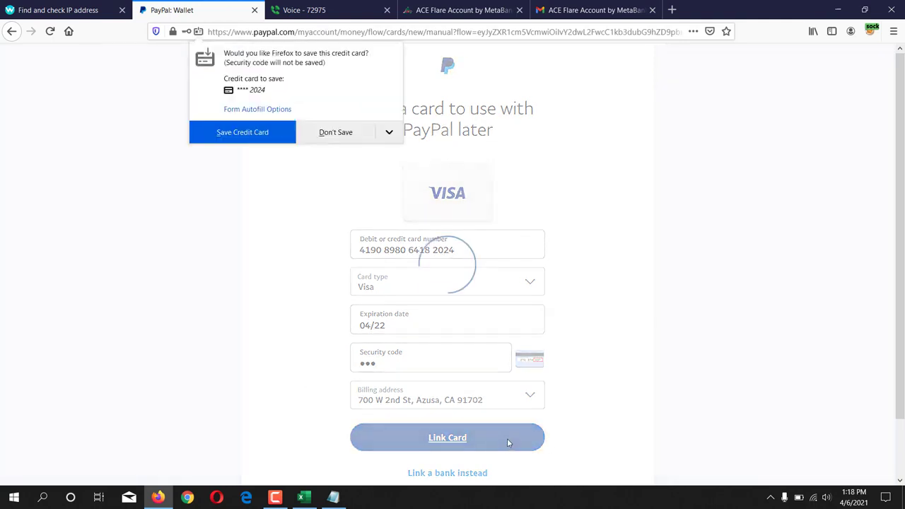
left_click(351, 136)
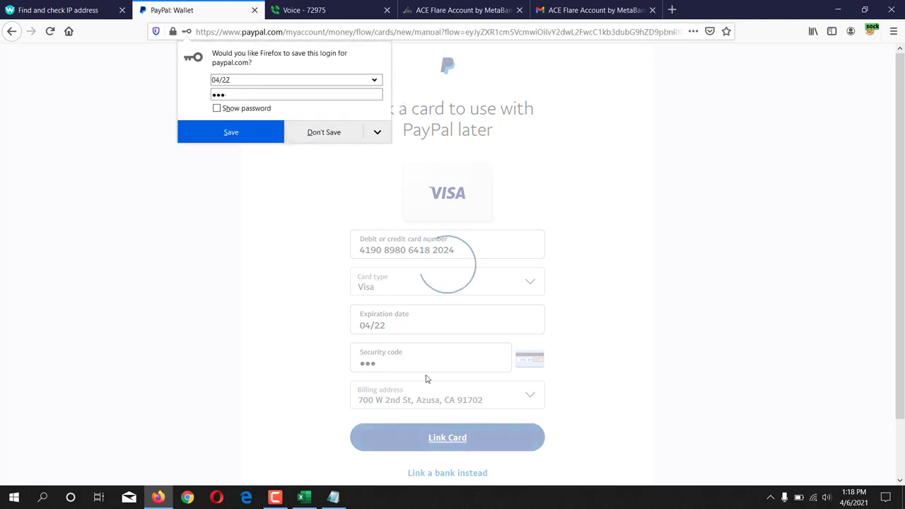
left_click(322, 134)
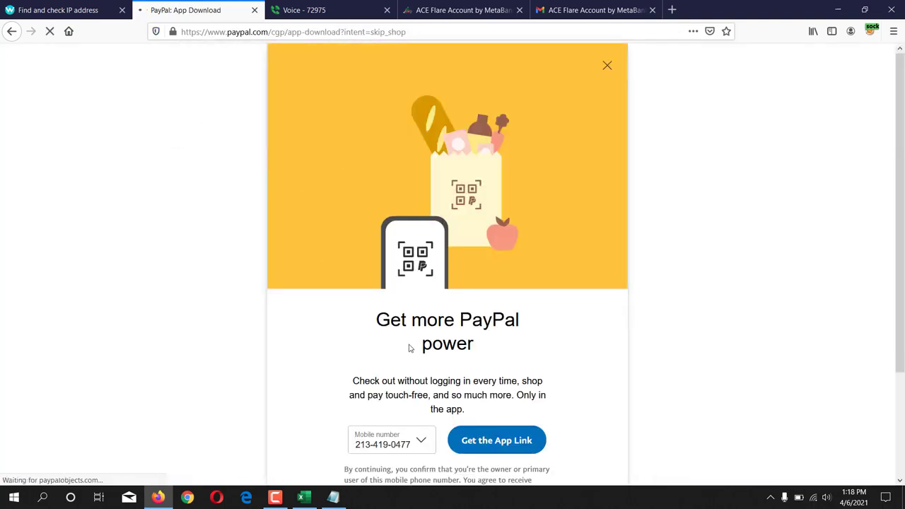
Step: Decline the app download with Not now and open the account Summary page
scroll(434, 305, "down", 1)
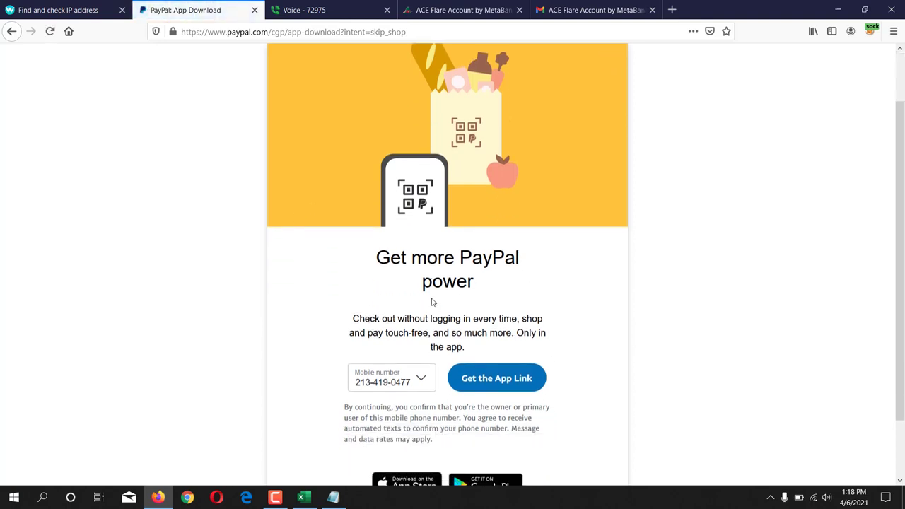
scroll(434, 302, "down", 1)
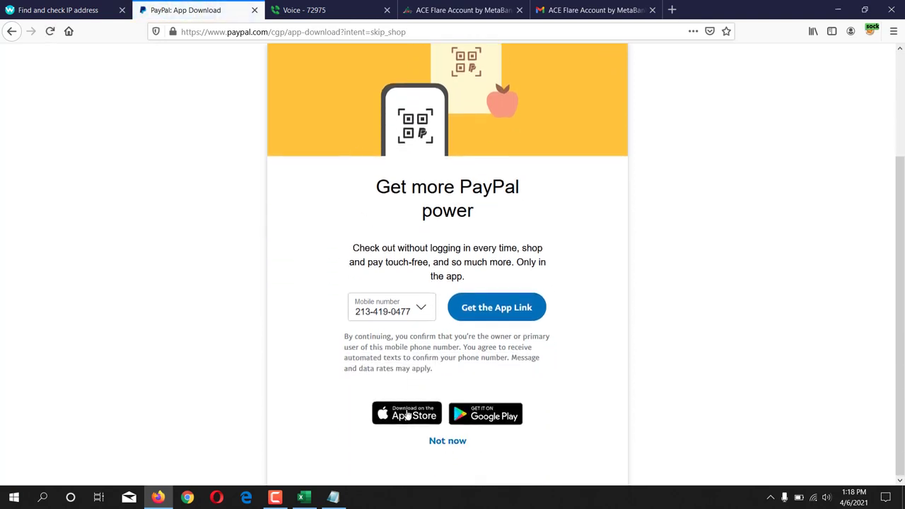
left_click(448, 444)
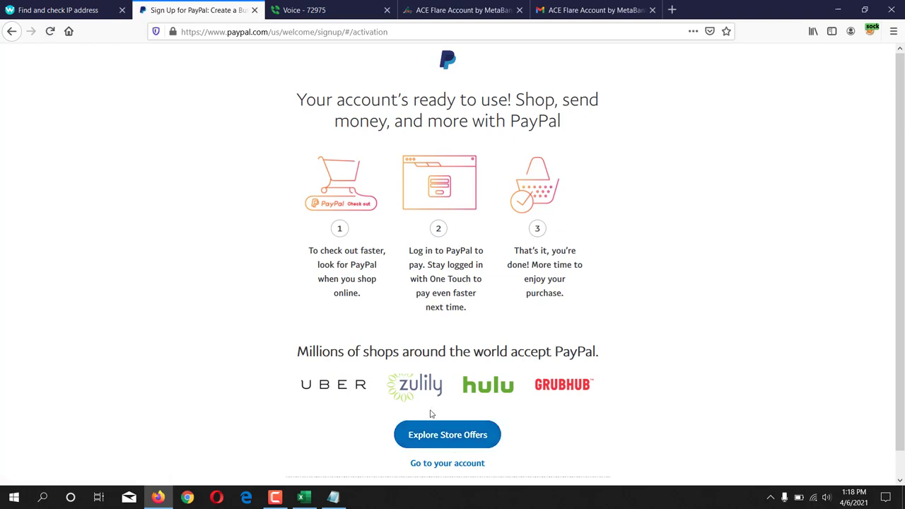
left_click(445, 464)
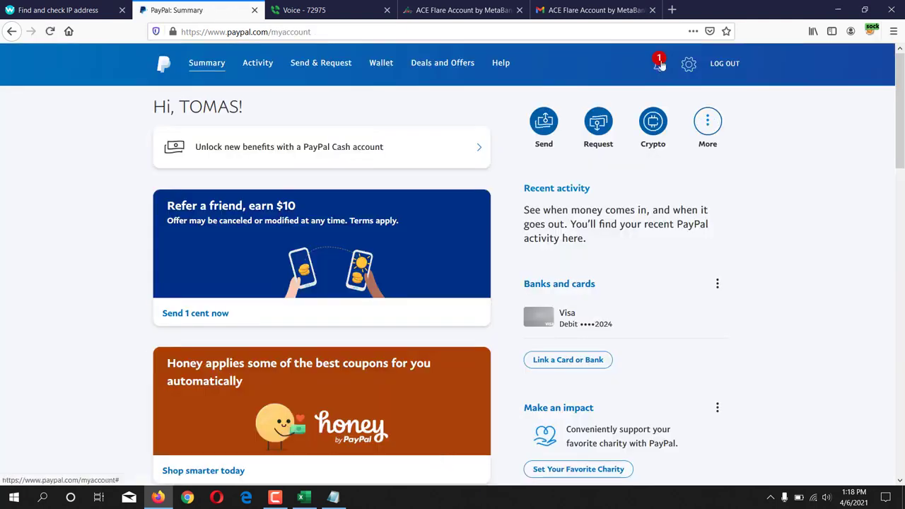
Step: Read the account setup notification, then open the Gmail tab's Google account list
left_click(660, 65)
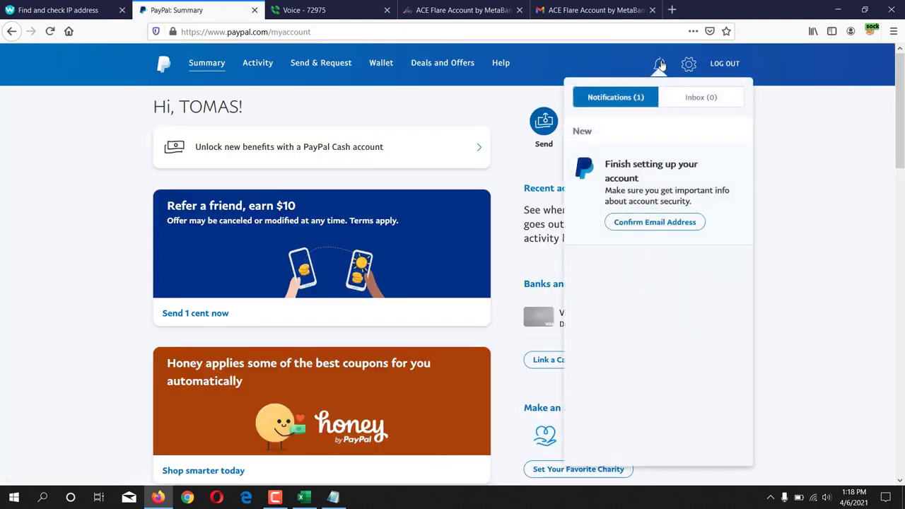
left_click(62, 234)
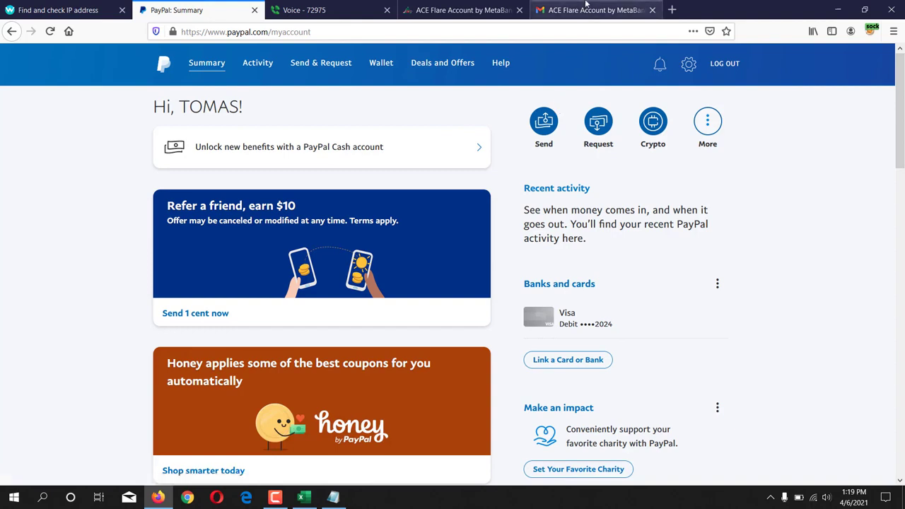
left_click(586, 10)
left_click(886, 62)
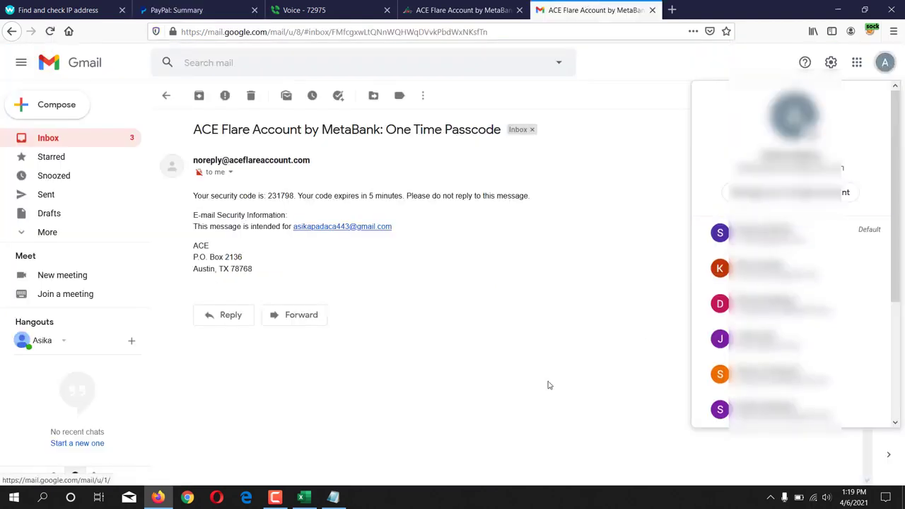
Step: Open the last listed Google account's mailbox from the account menu
scroll(784, 295, "down", 3)
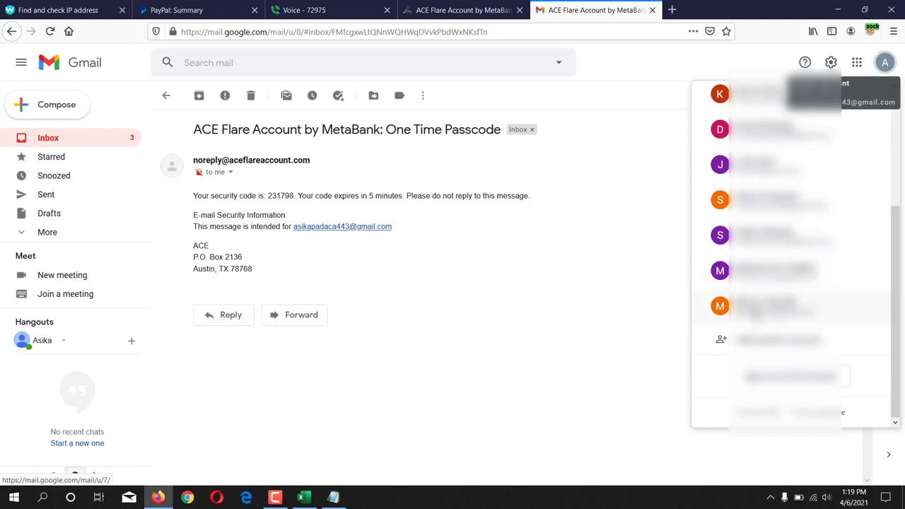
left_click(757, 315)
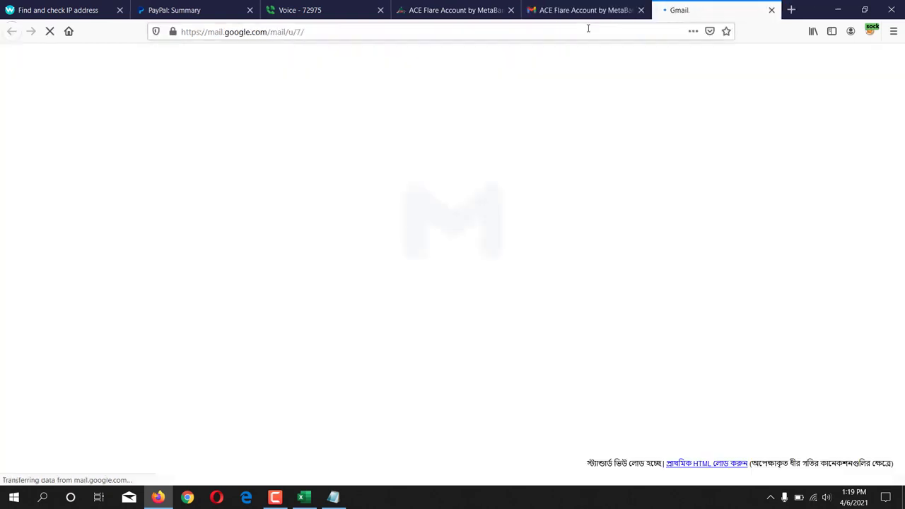